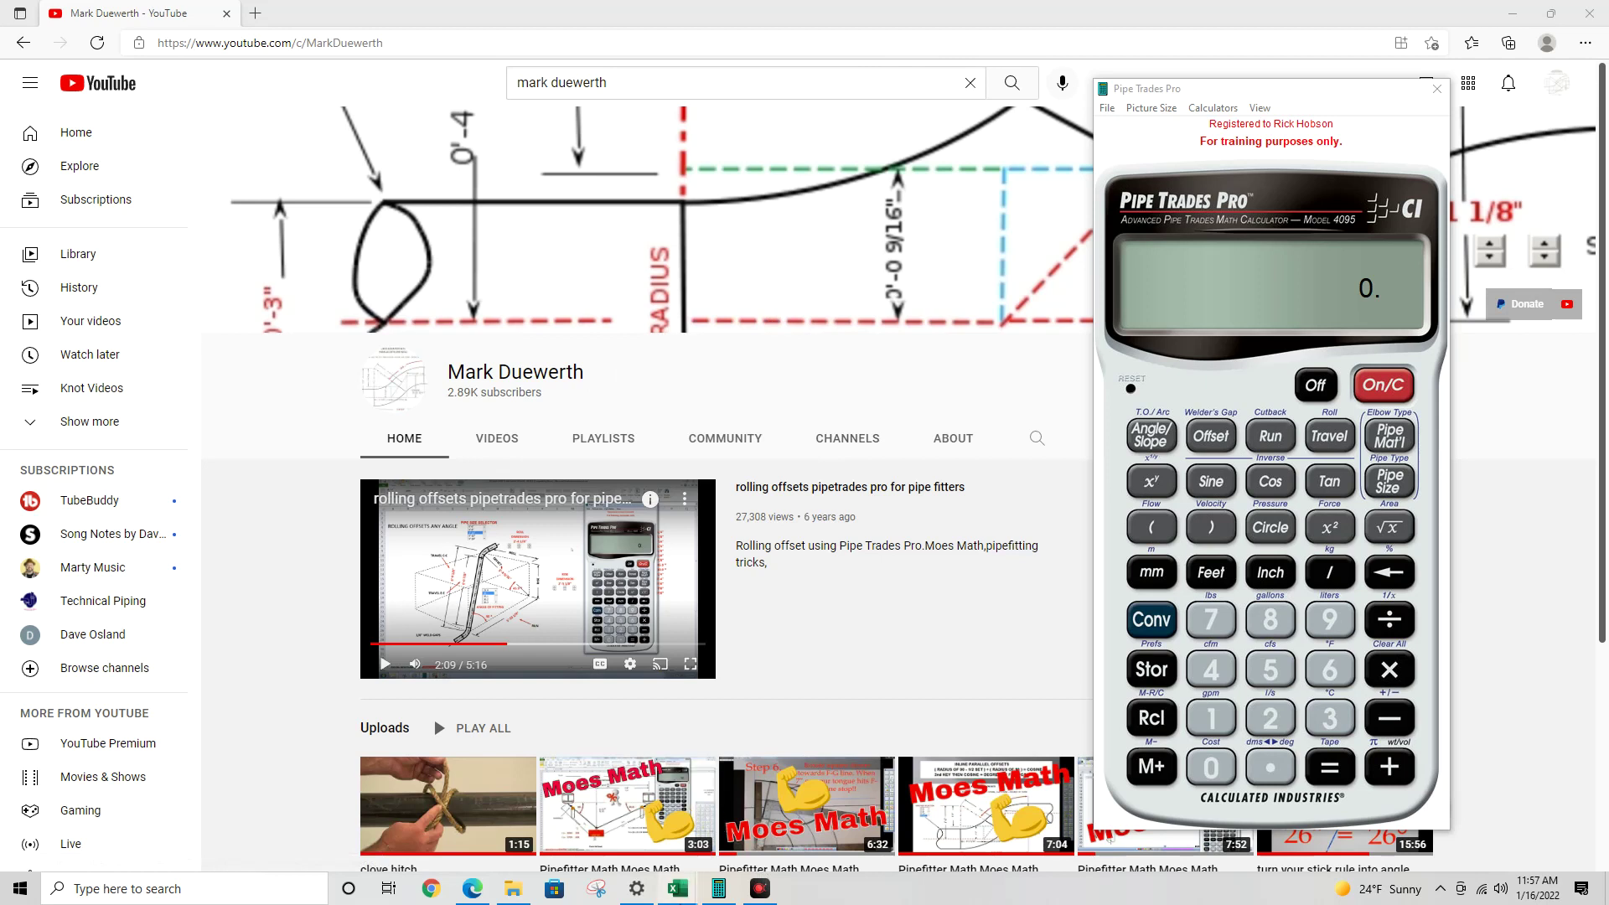
Step: Bring the 45 INLINE PARALLEL SETS workbook forward and move the calculator left to reveal columns N–P
mouse_move(677, 889)
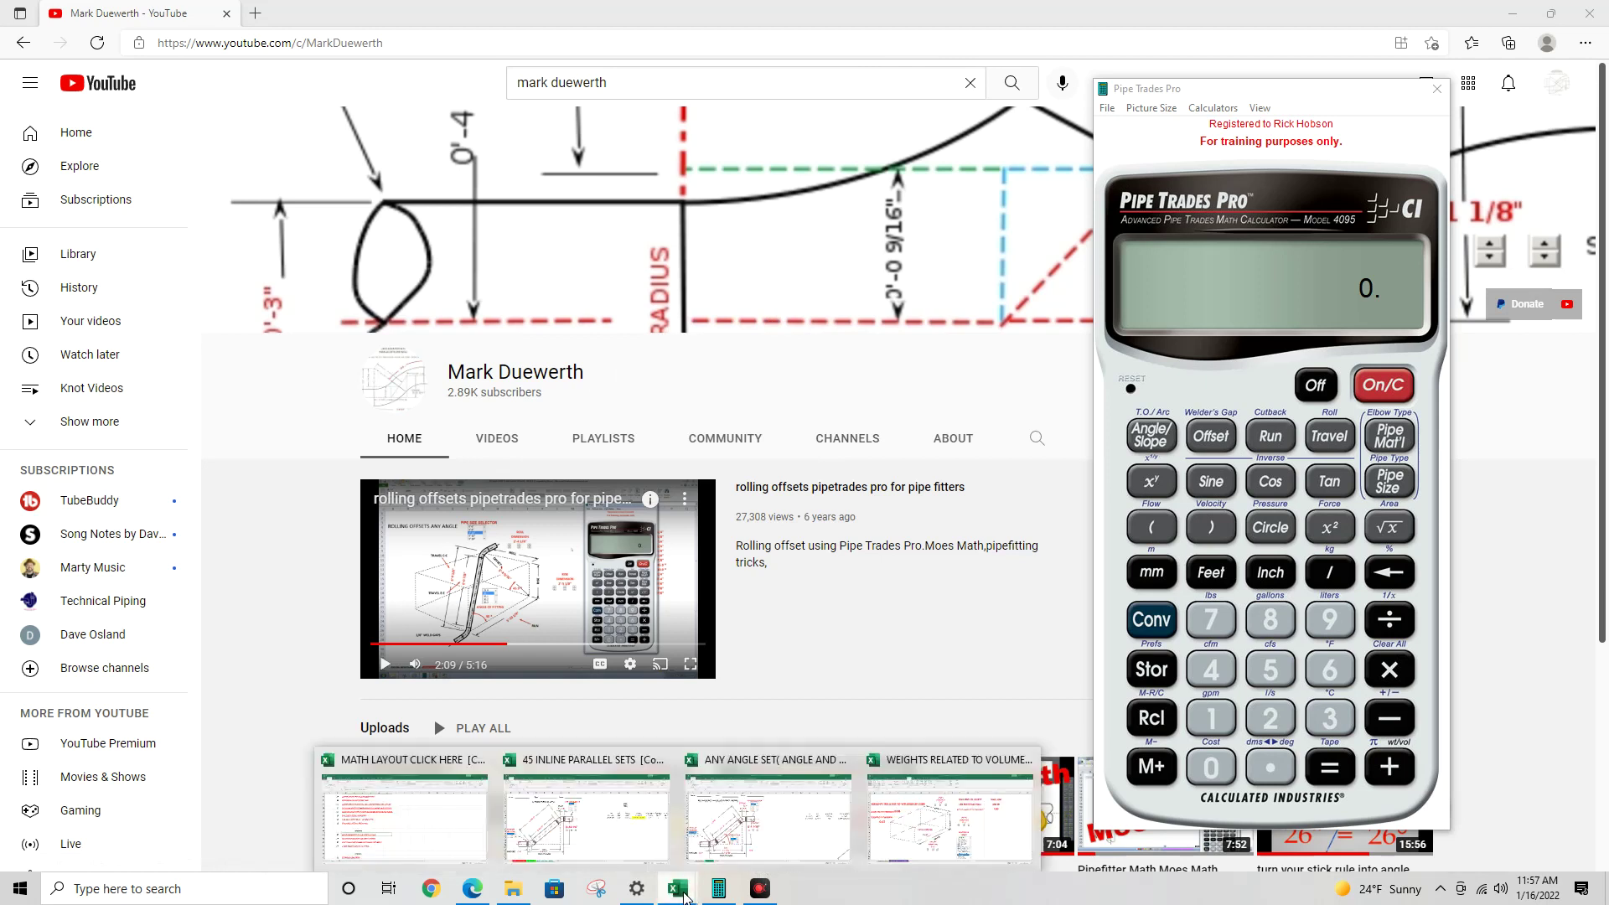
left_click(637, 826)
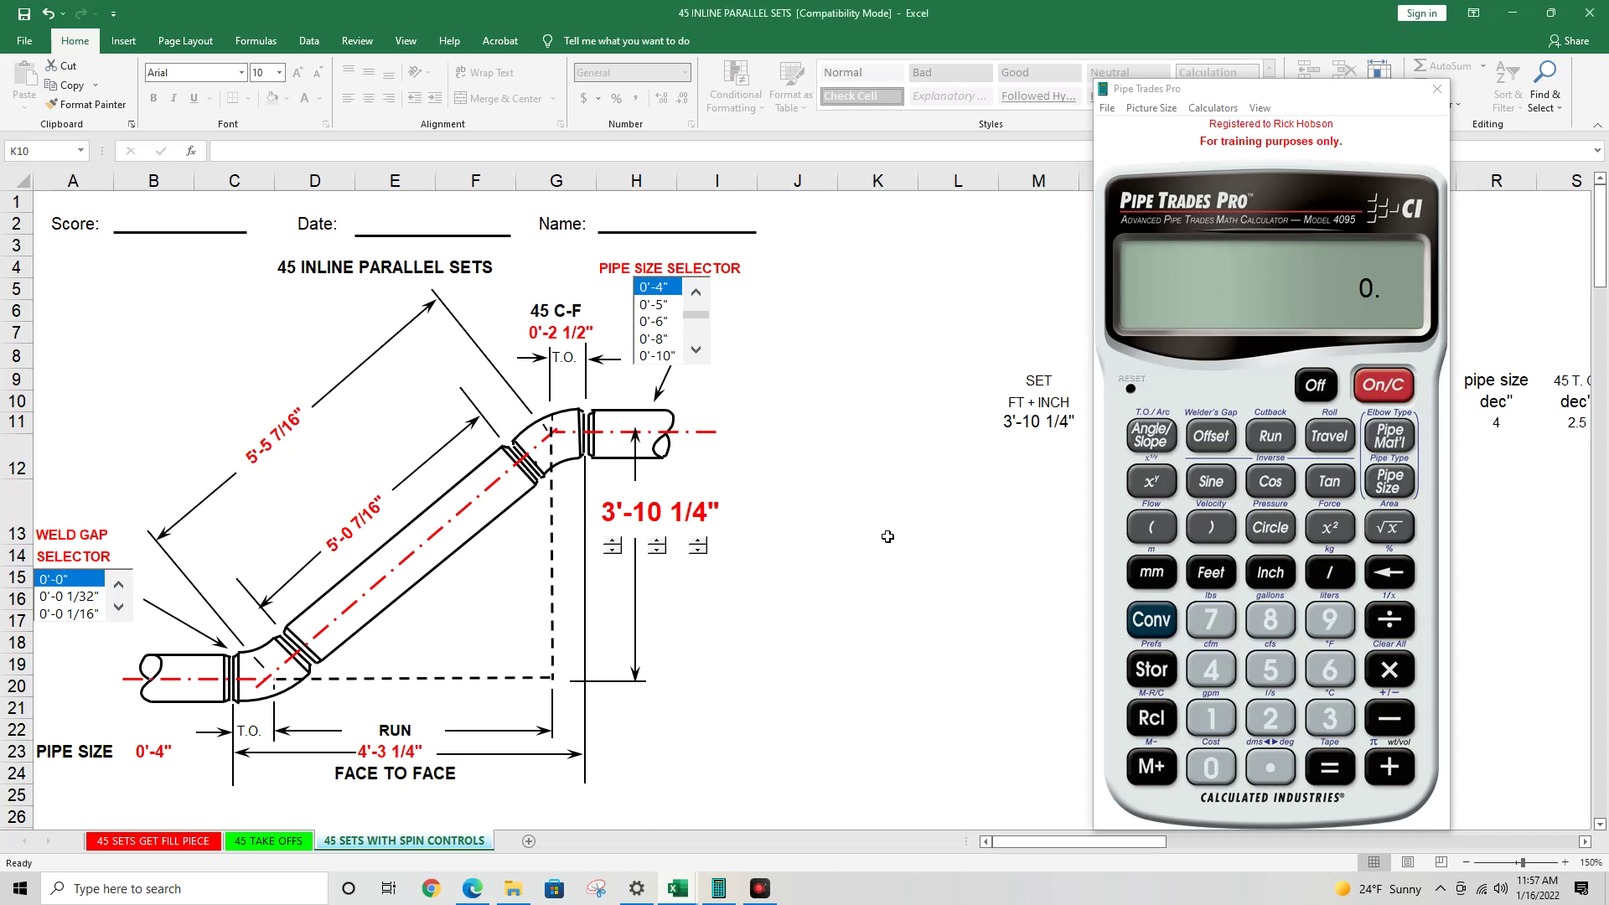
left_click_drag(1332, 94, 1061, 91)
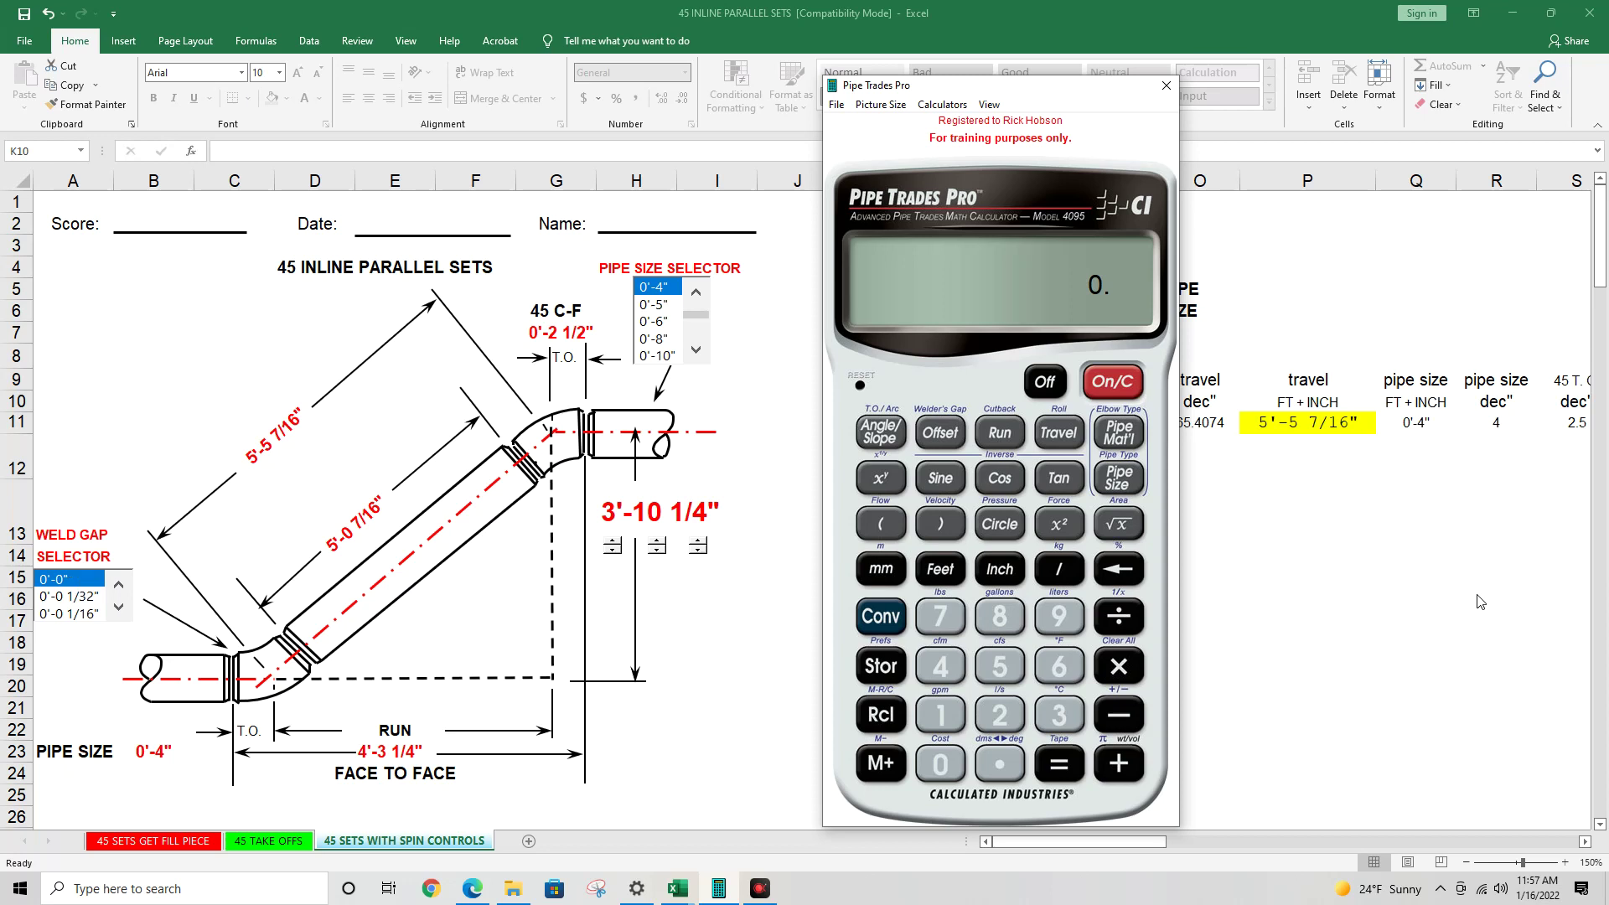
Step: Clear all stored settings and check the welder's gap, which reads 1/8 inch
left_click(887, 619)
left_click(935, 434)
left_click(882, 617)
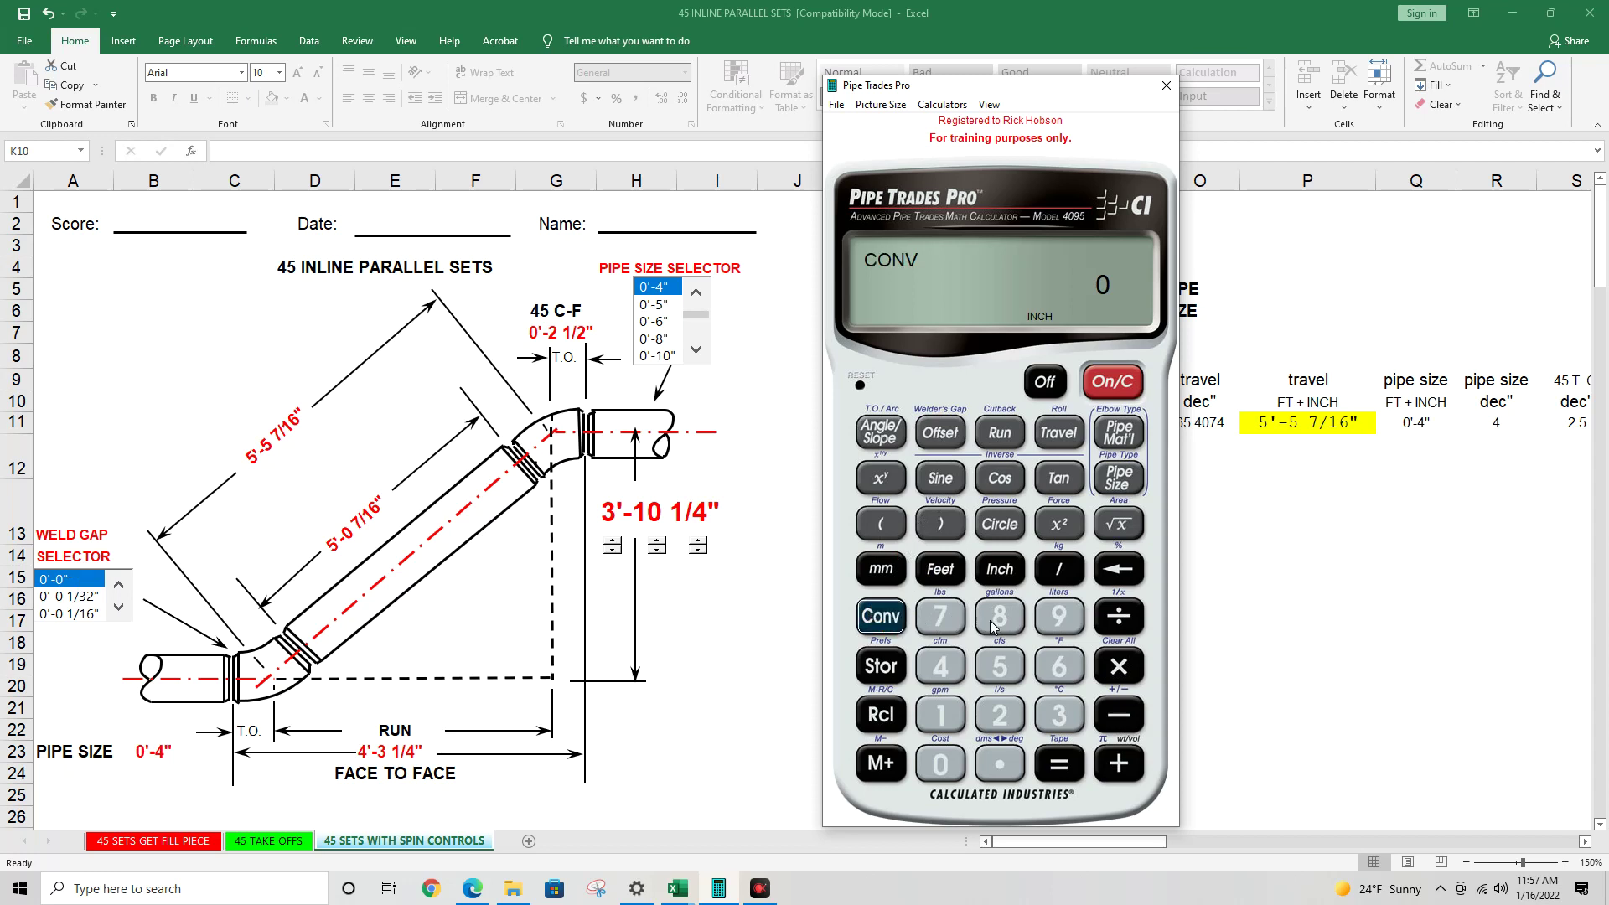
left_click(1134, 668)
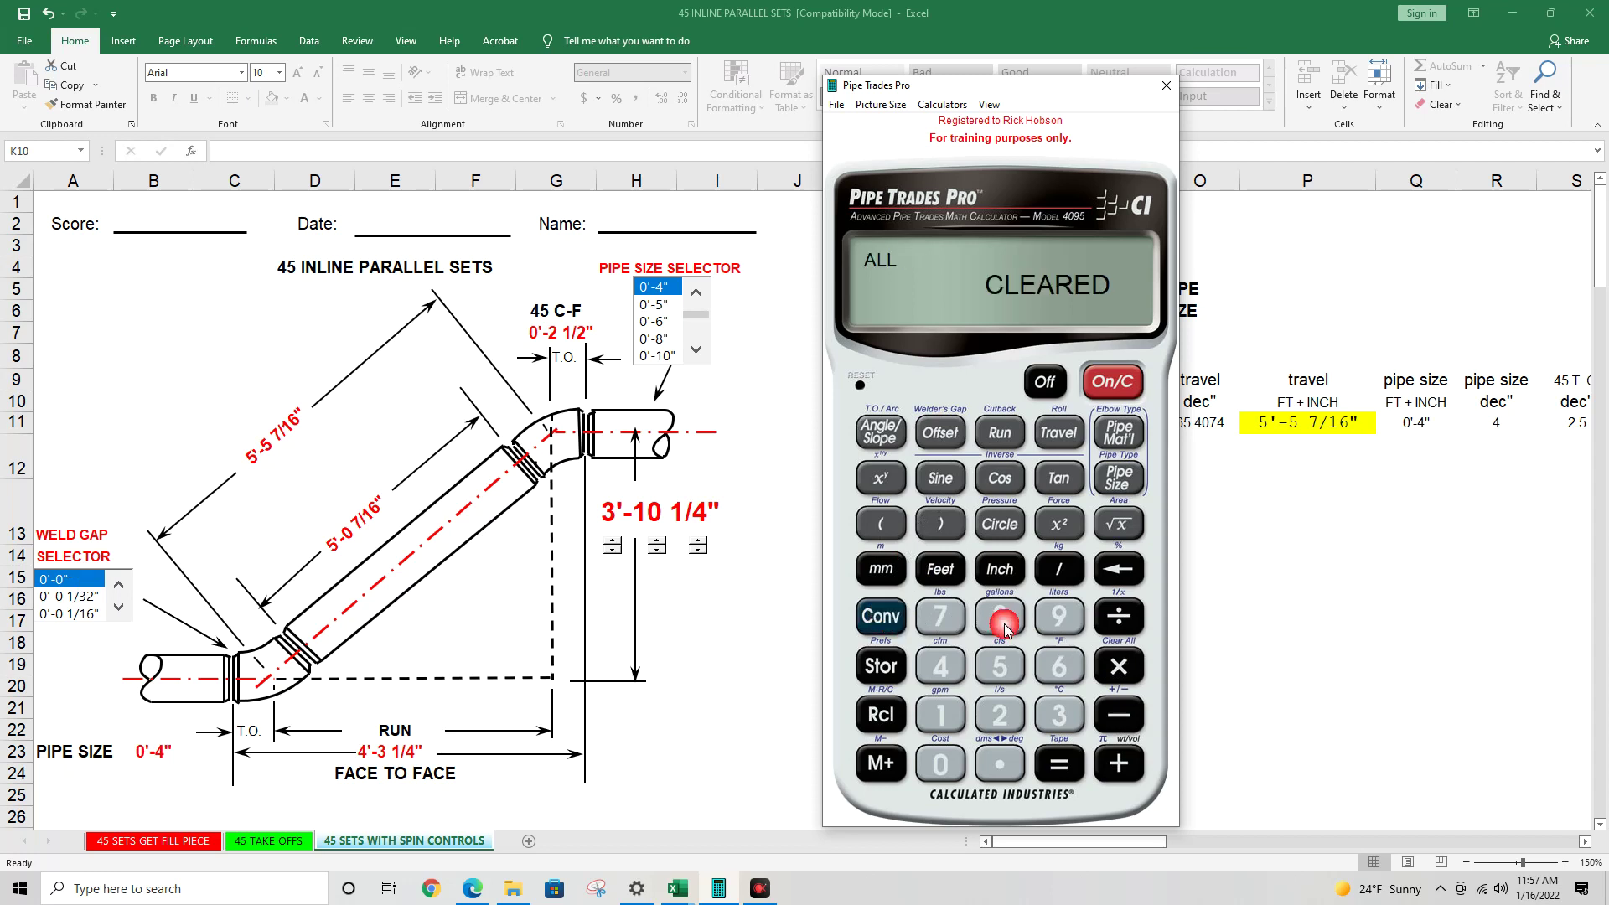
left_click(887, 618)
left_click(928, 429)
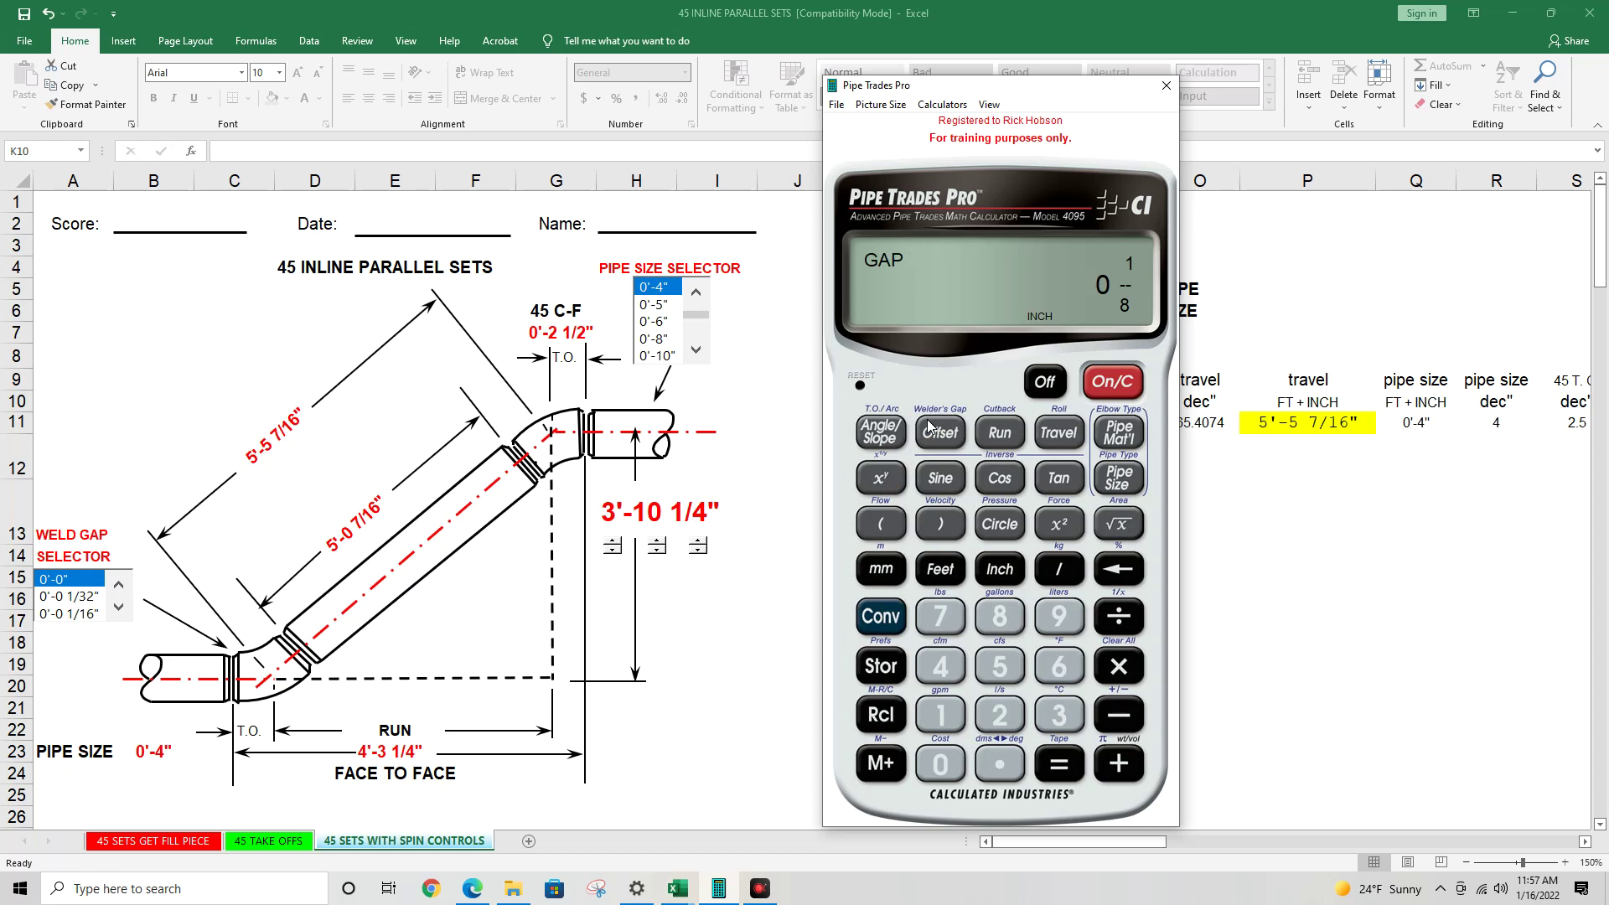
Step: Enter 0 as the welder's gap, store it with Conv+Offset, and clear the display
left_click(881, 620)
left_click(1132, 668)
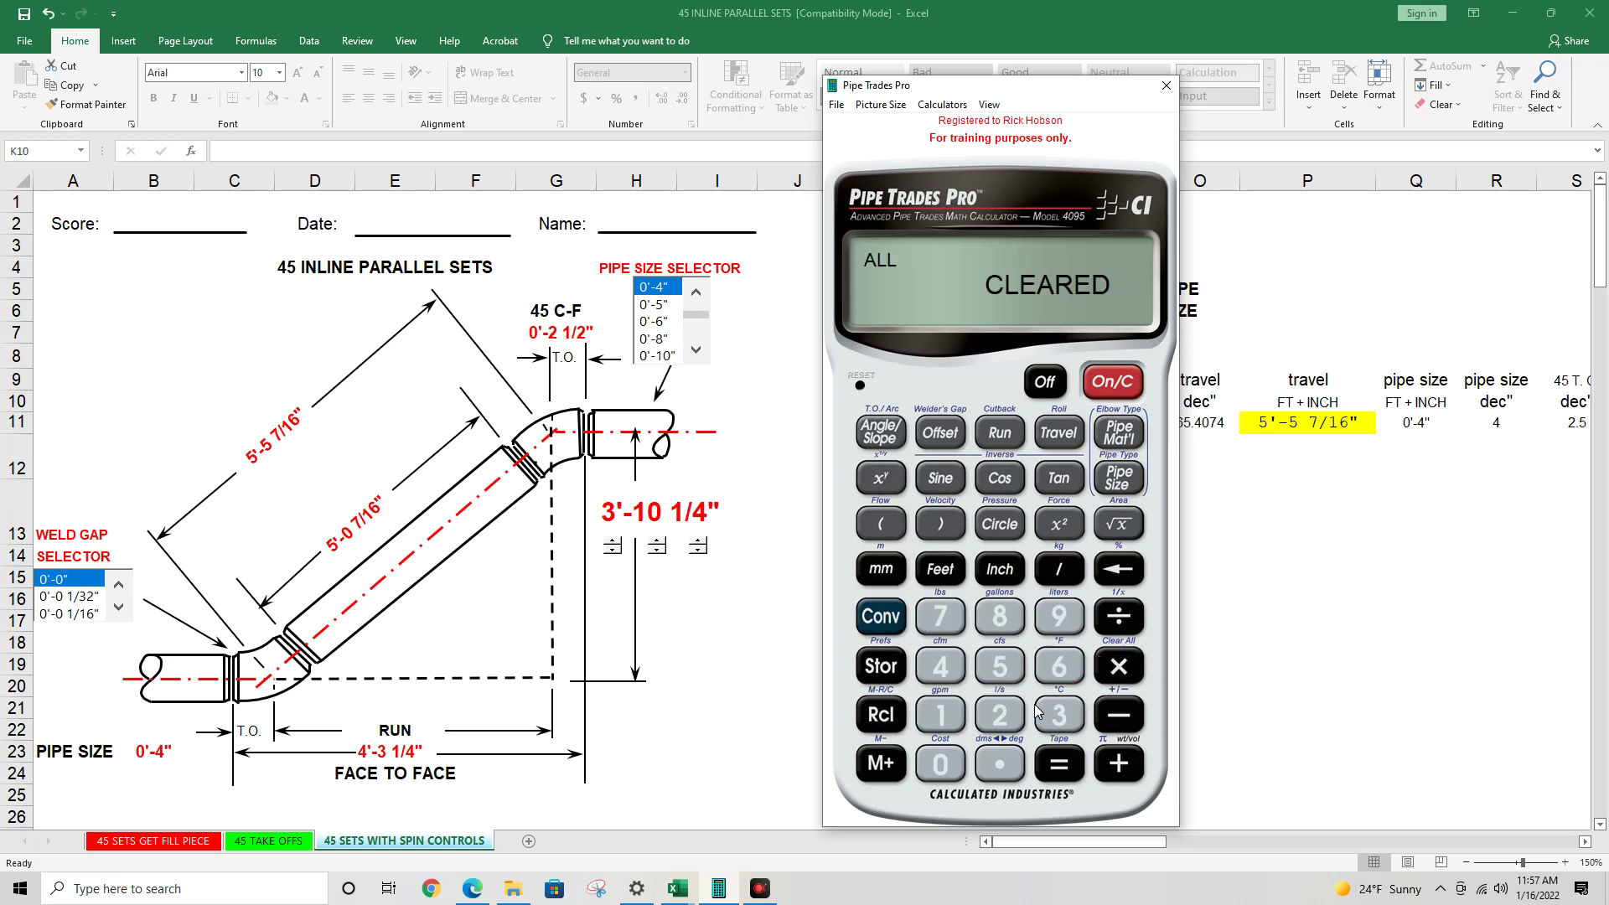
left_click(947, 761)
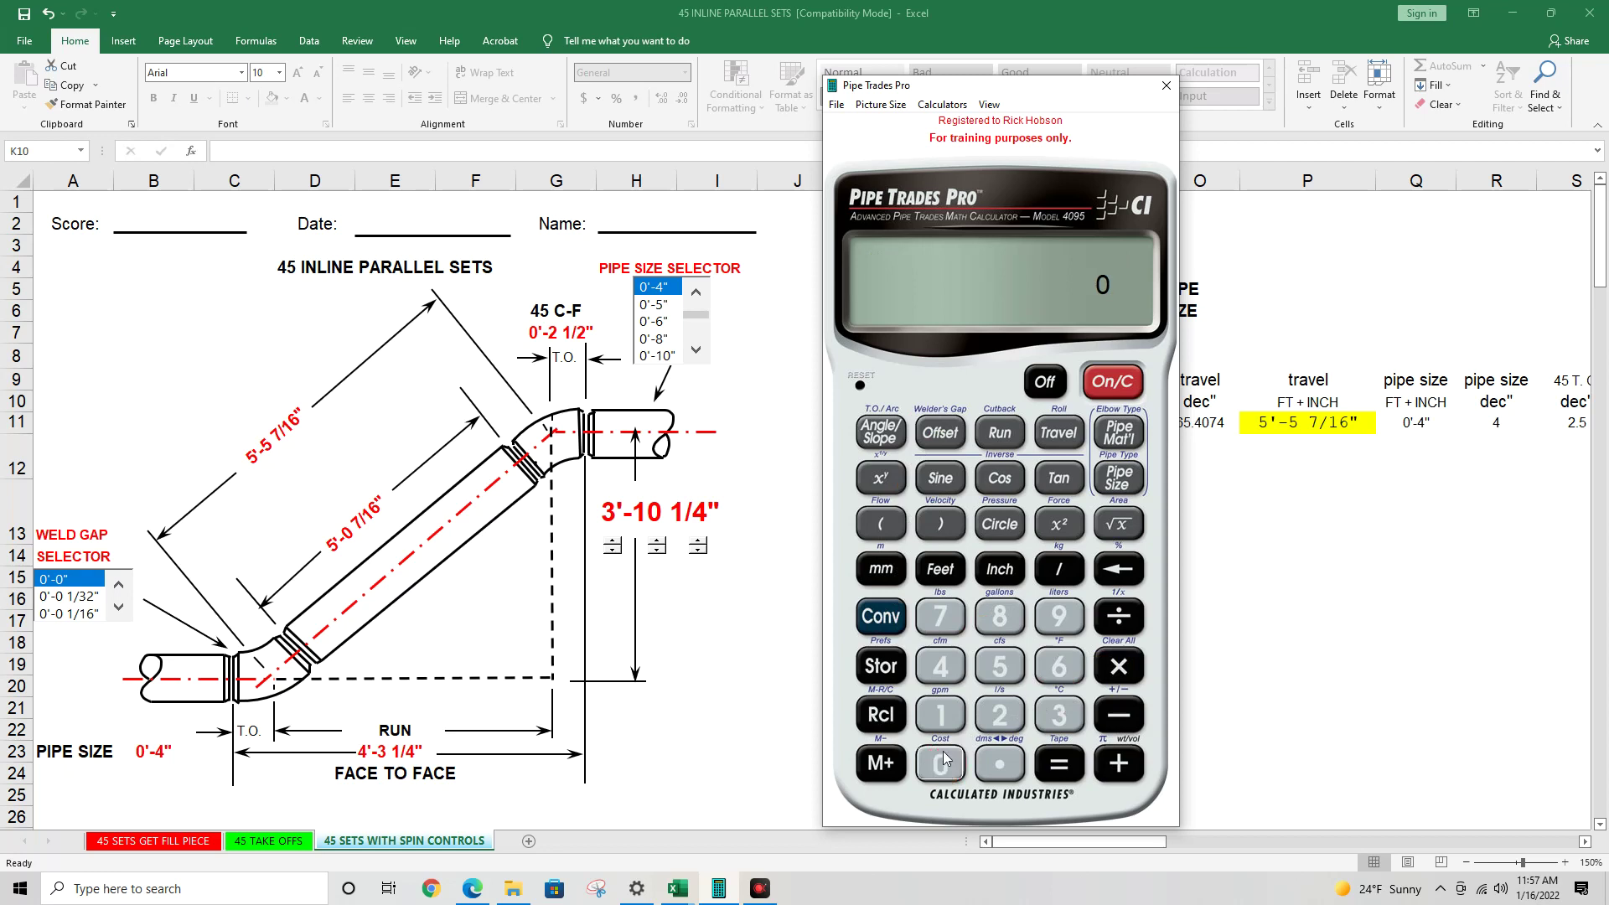
left_click(891, 620)
left_click(940, 430)
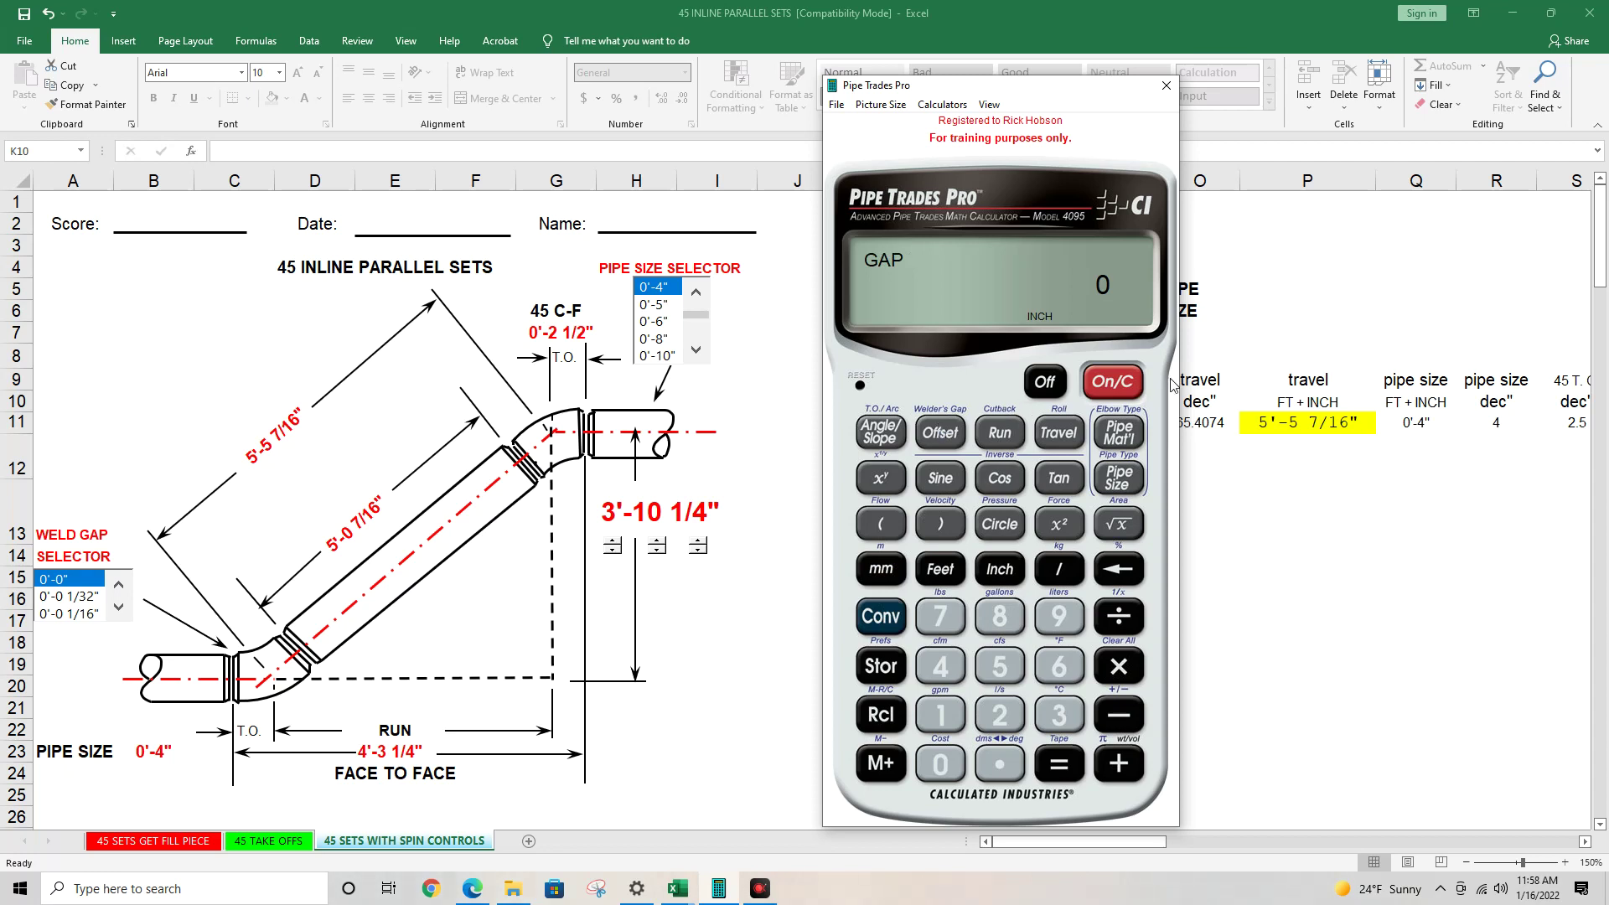
left_click(1127, 385)
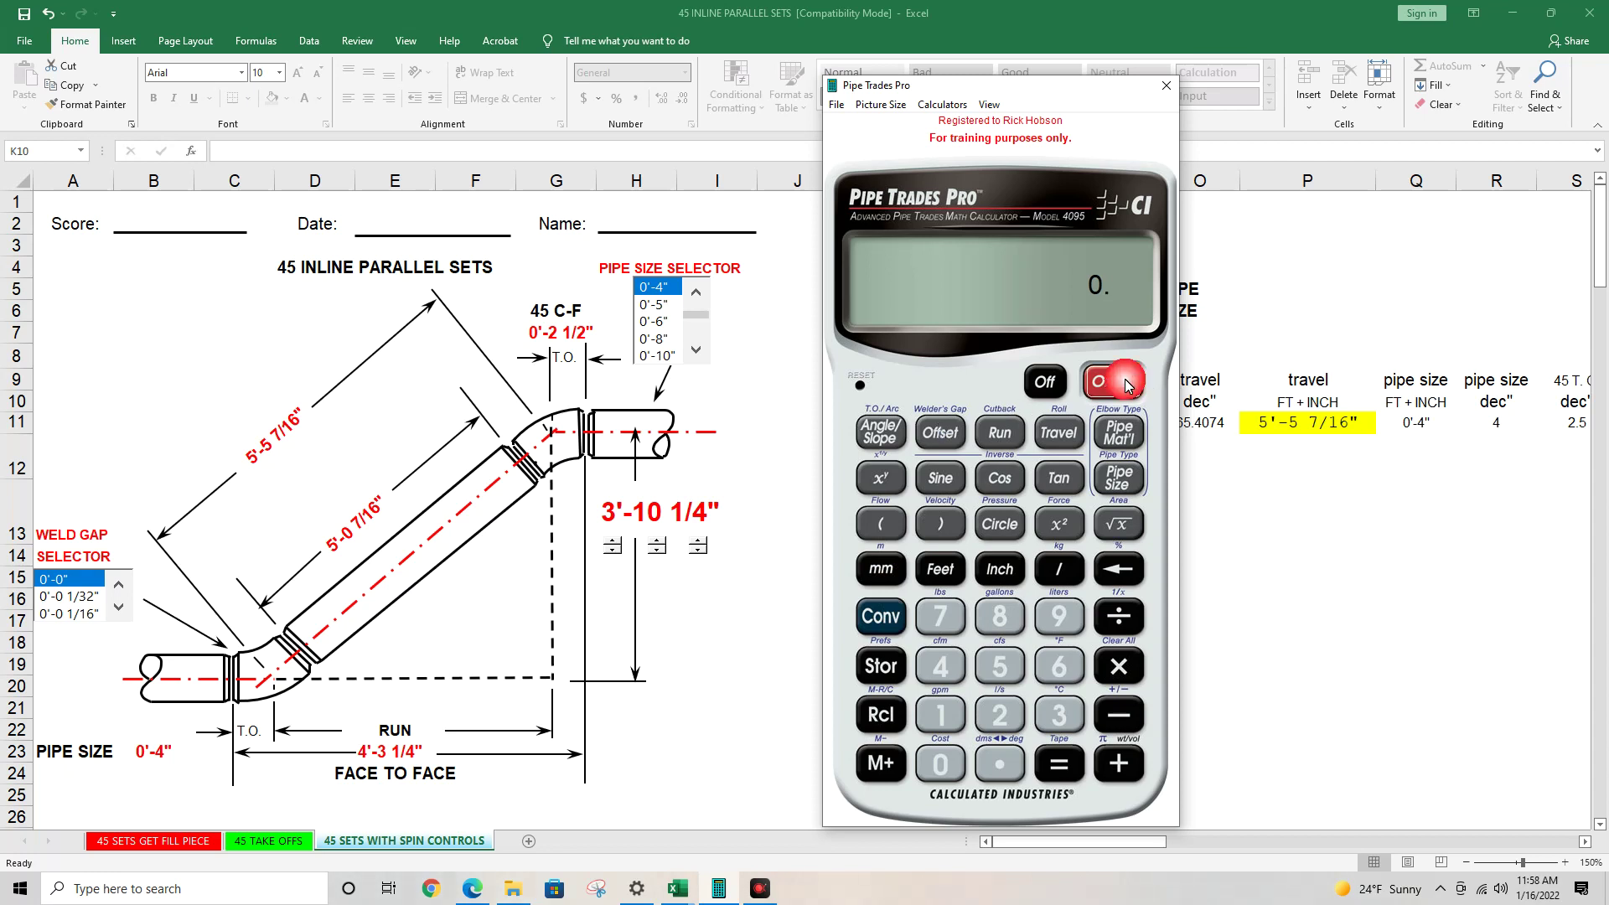
left_click(1601, 817)
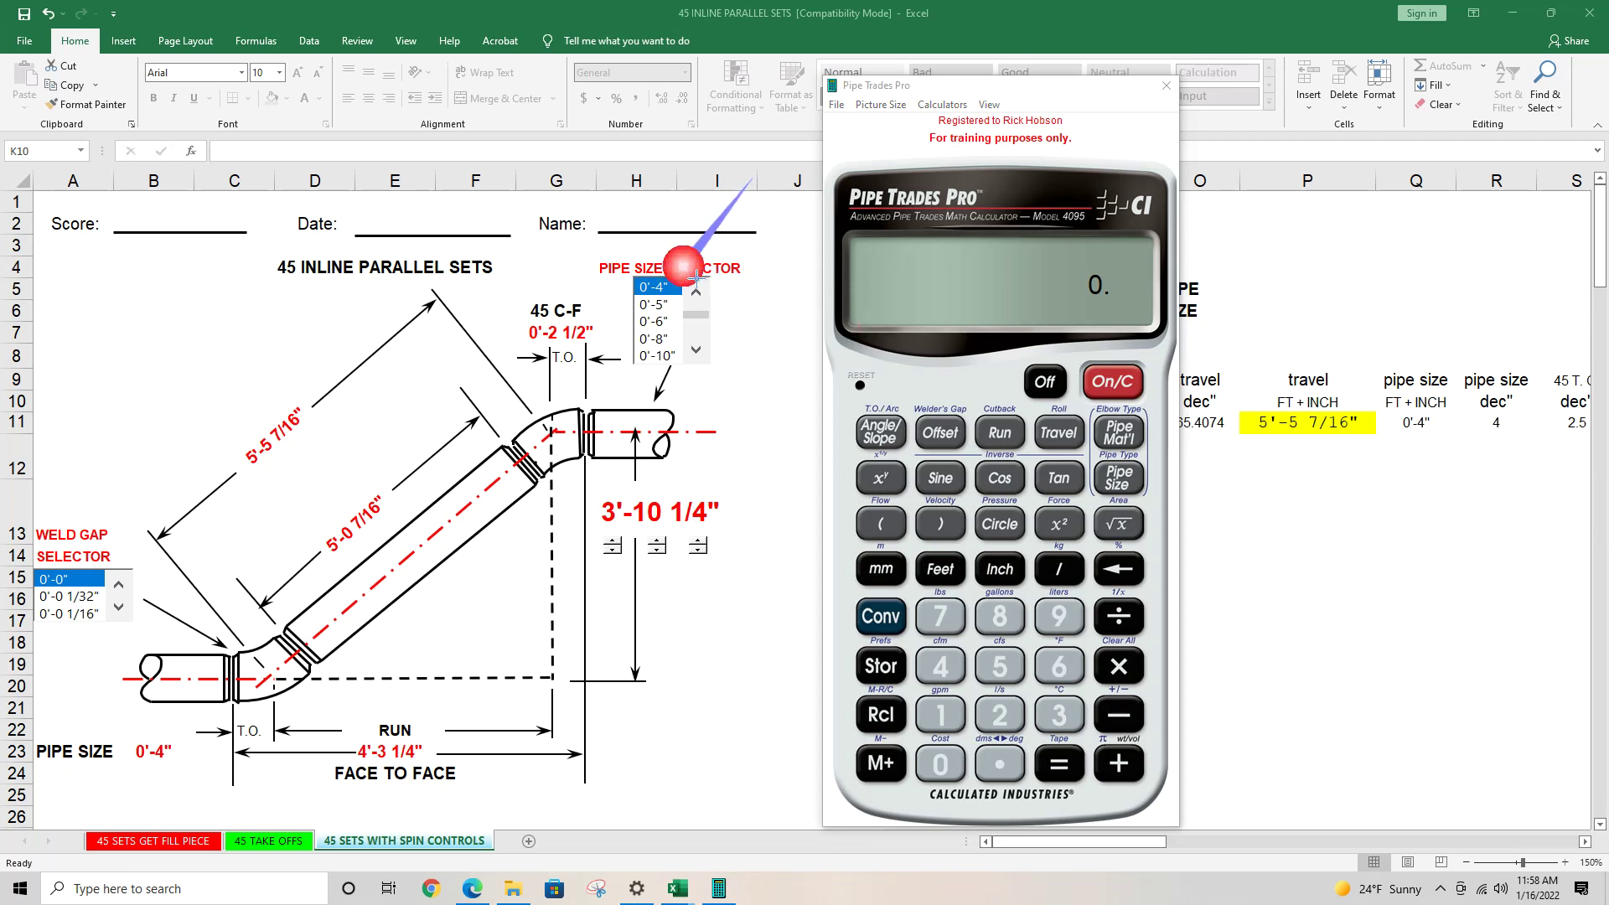
left_click_drag(788, 334, 695, 511)
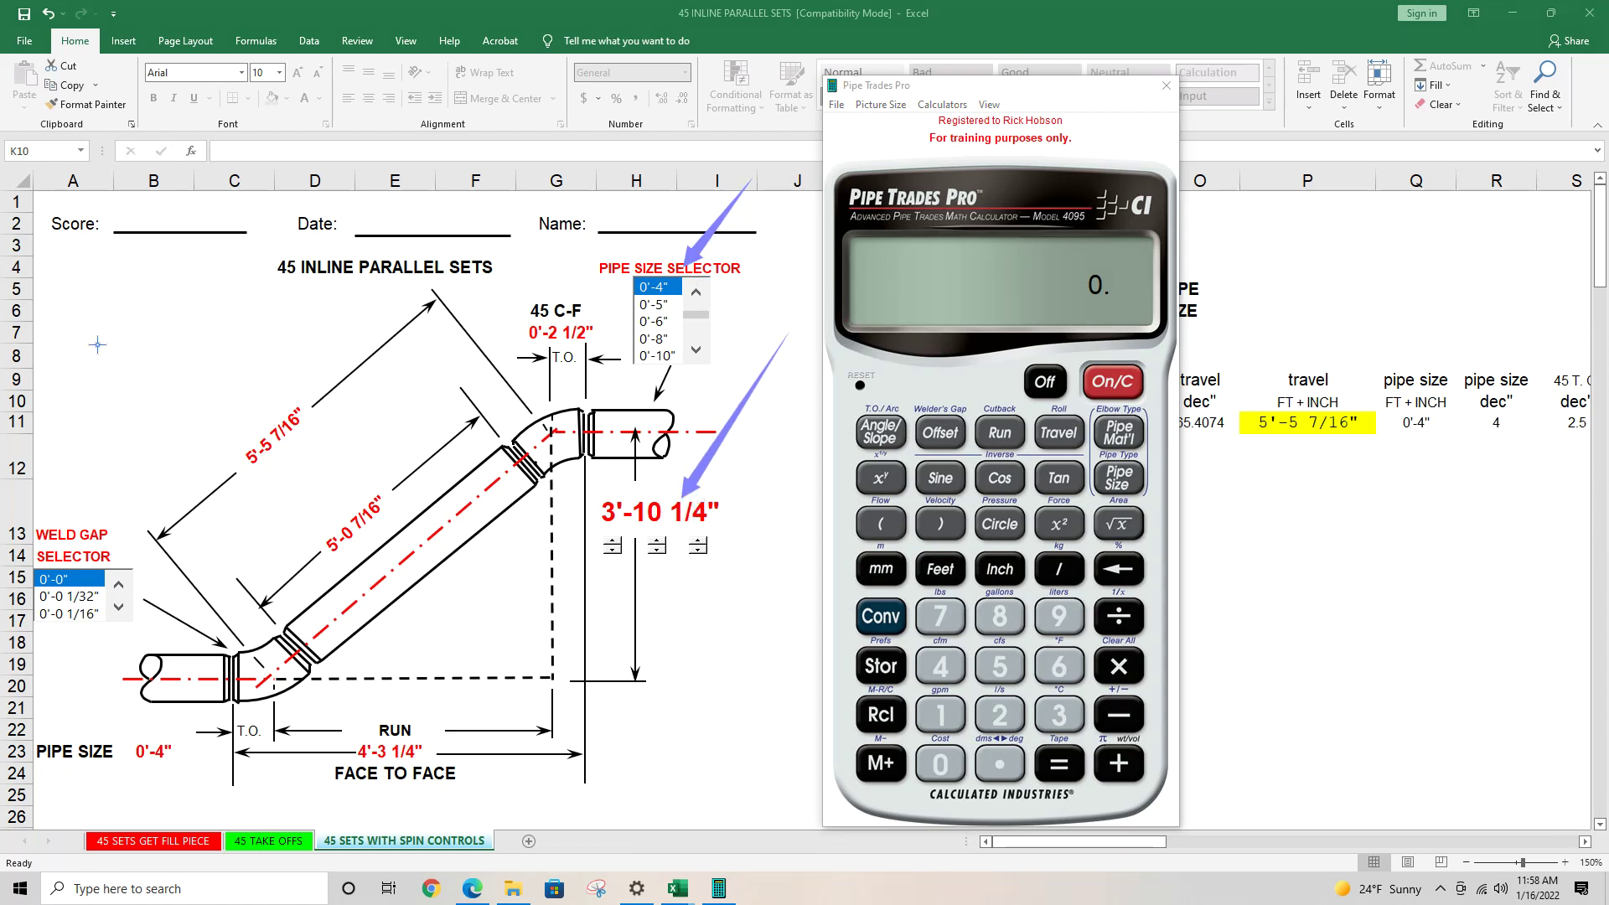
mouse_move(84, 335)
left_mouse_down()
mouse_move(102, 394)
mouse_move(104, 571)
left_mouse_up()
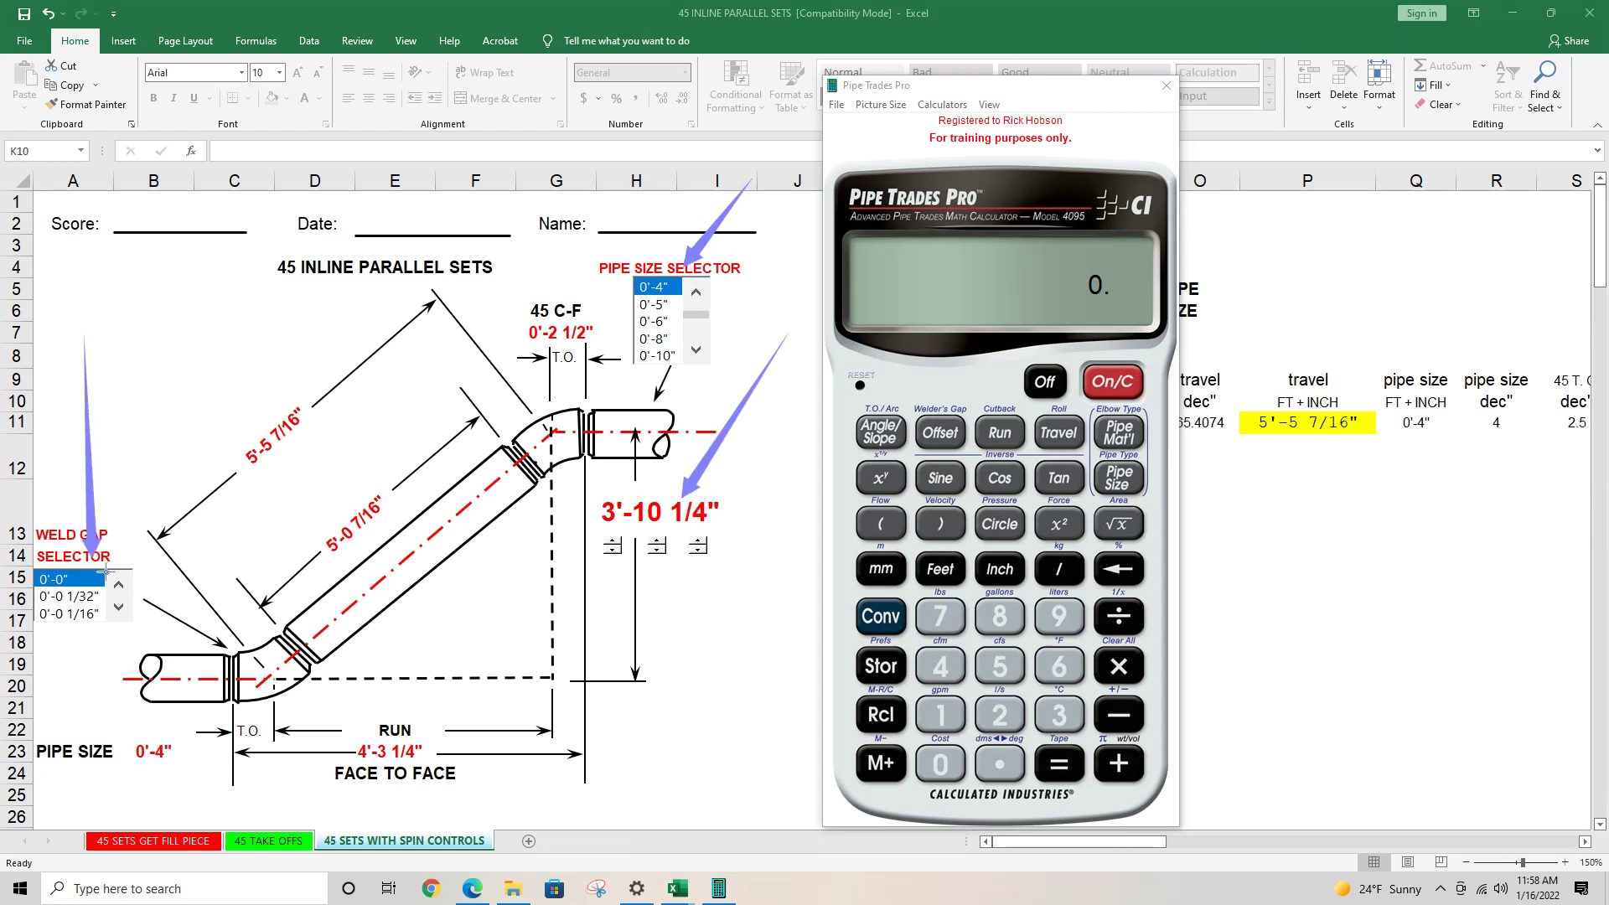
left_click_drag(175, 264, 281, 440)
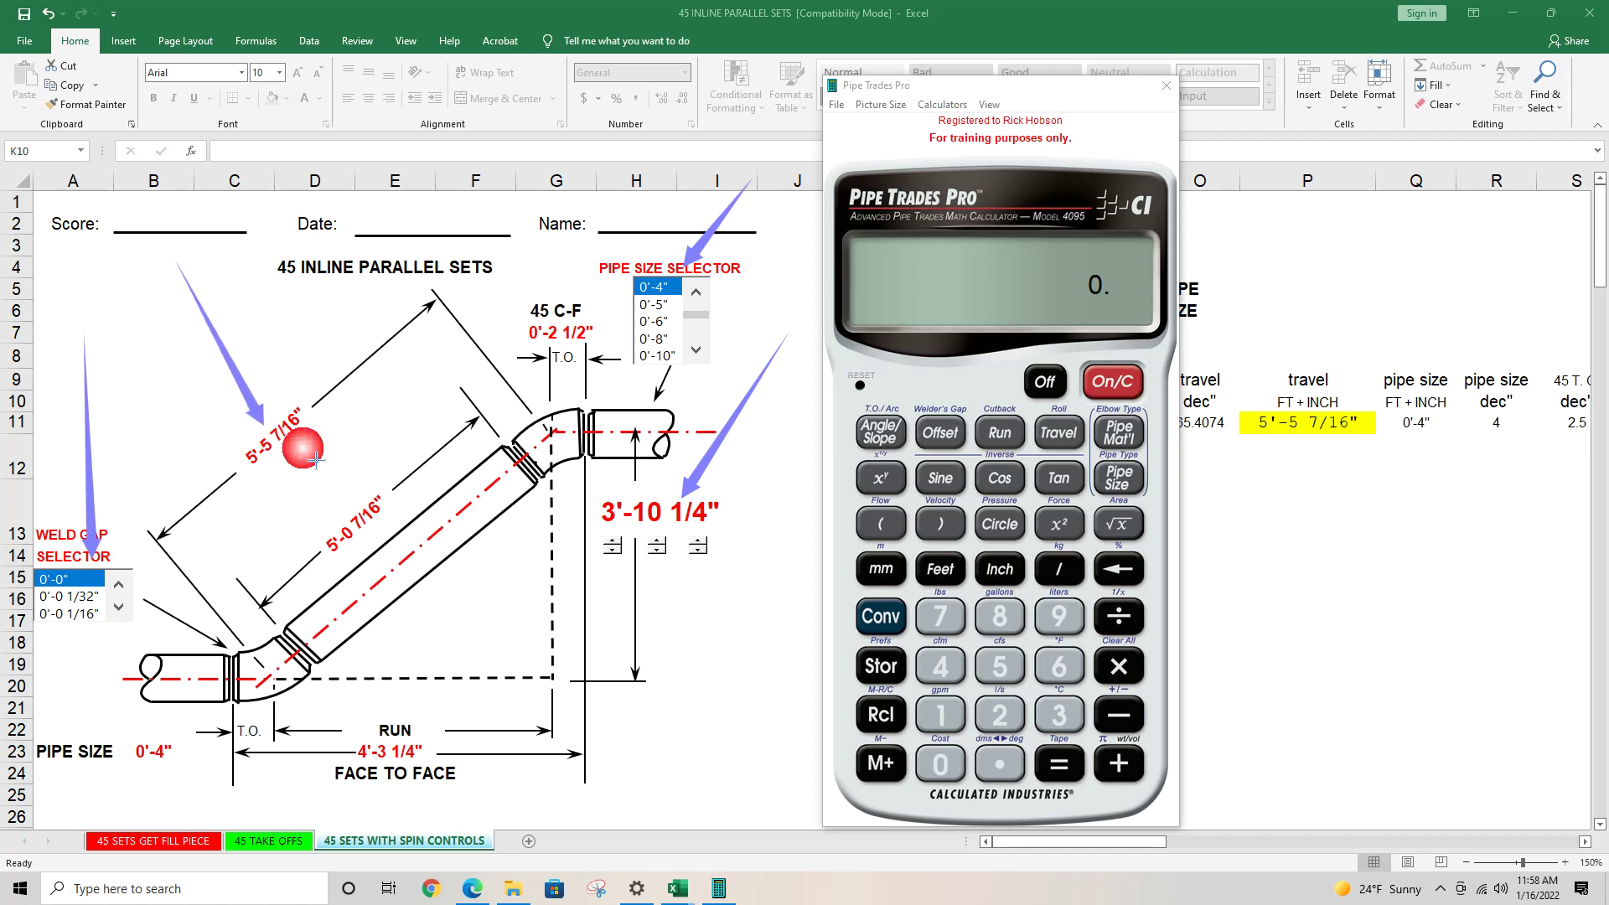
left_click_drag(394, 381, 392, 504)
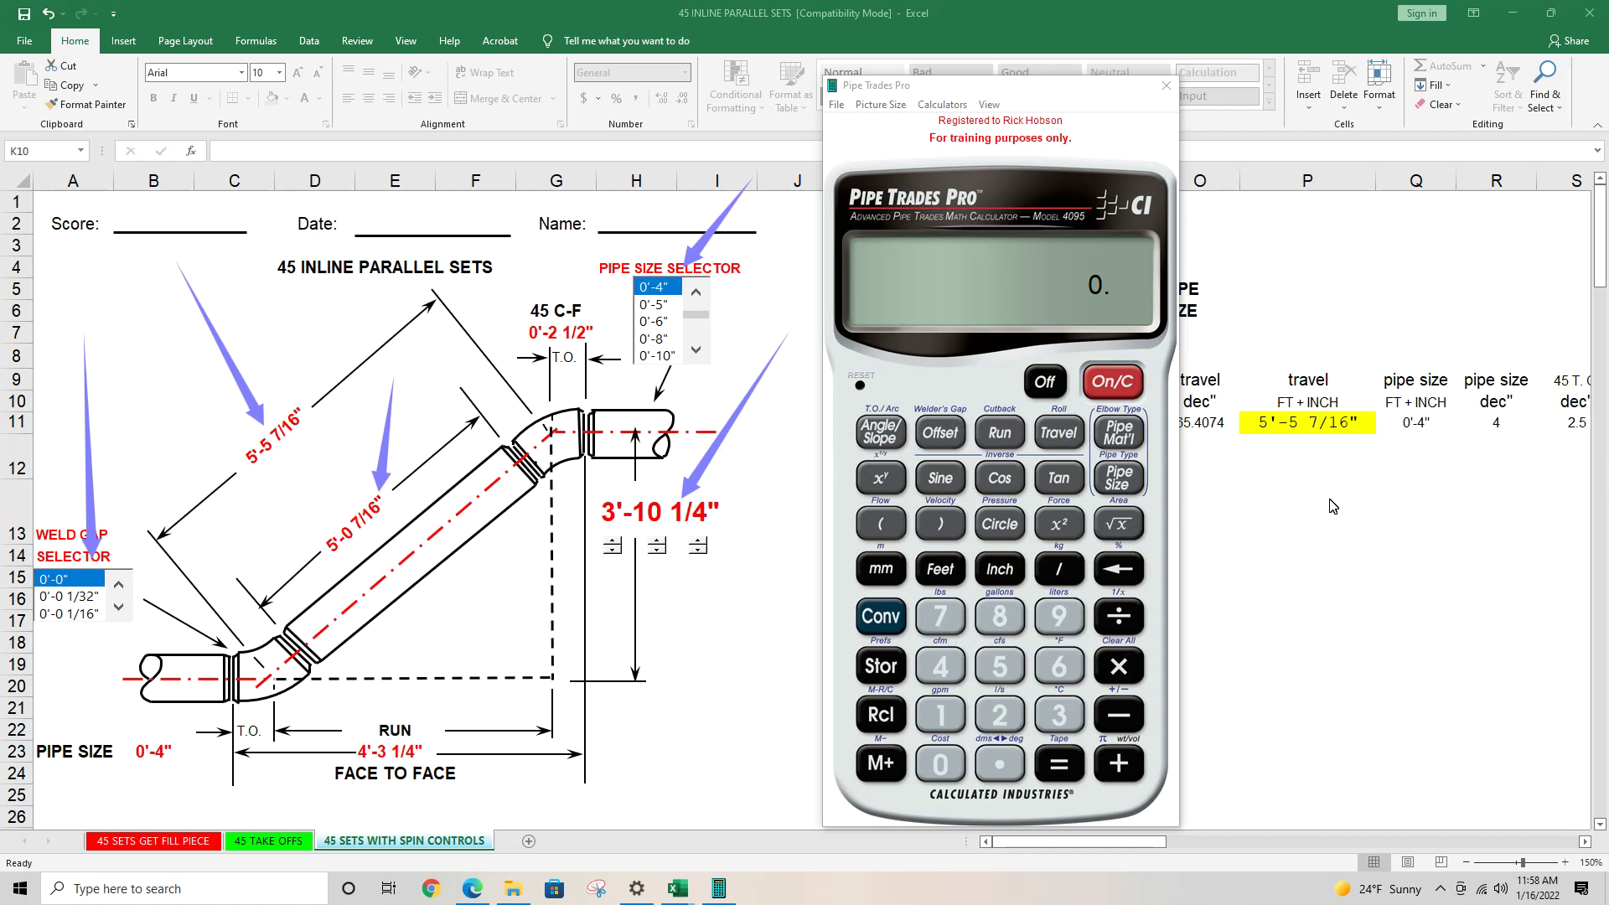
Step: Set the pipe size to 4 inches
left_click(937, 664)
left_click(1000, 569)
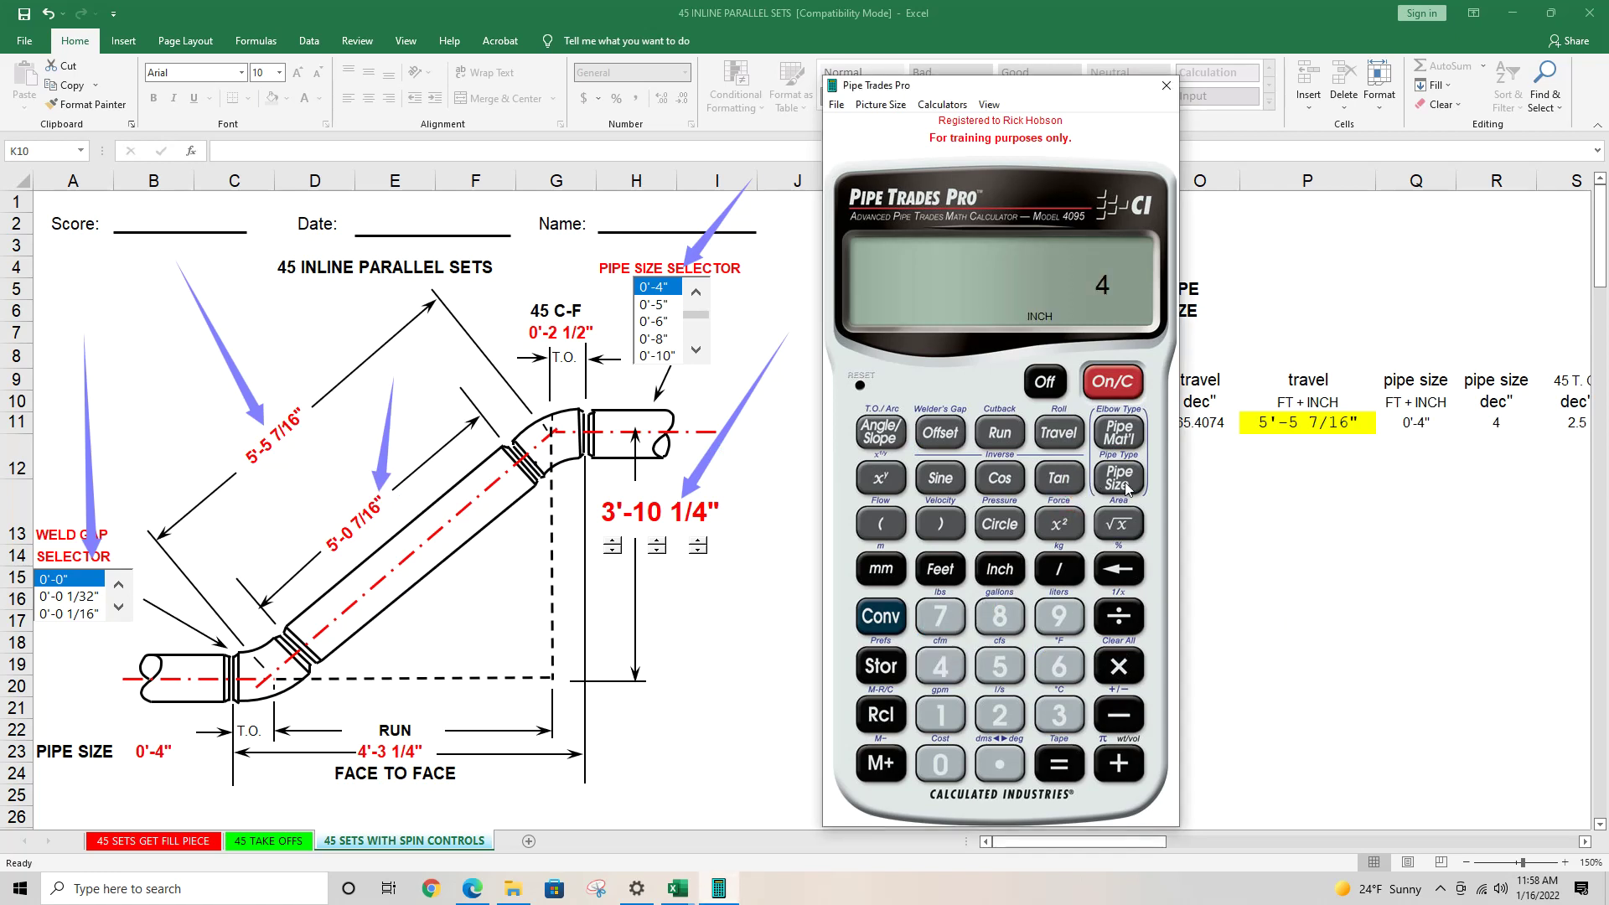
left_click(1122, 480)
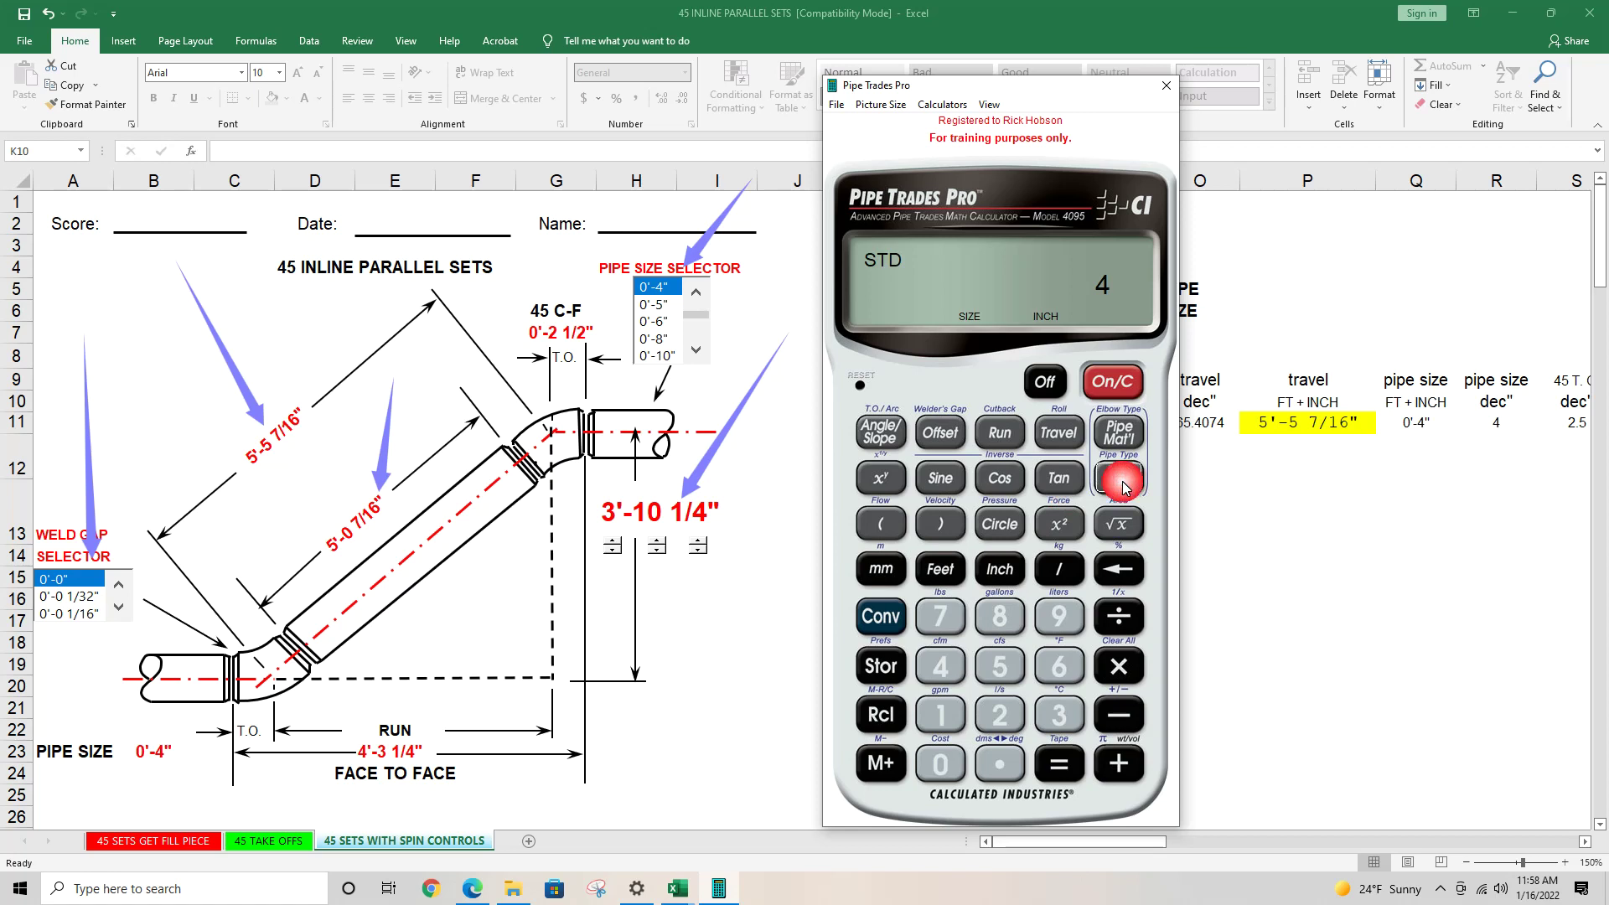
Step: Store 3'-10 1/4" as the offset
left_click(1059, 714)
left_click(993, 620)
left_click(941, 569)
left_click(942, 715)
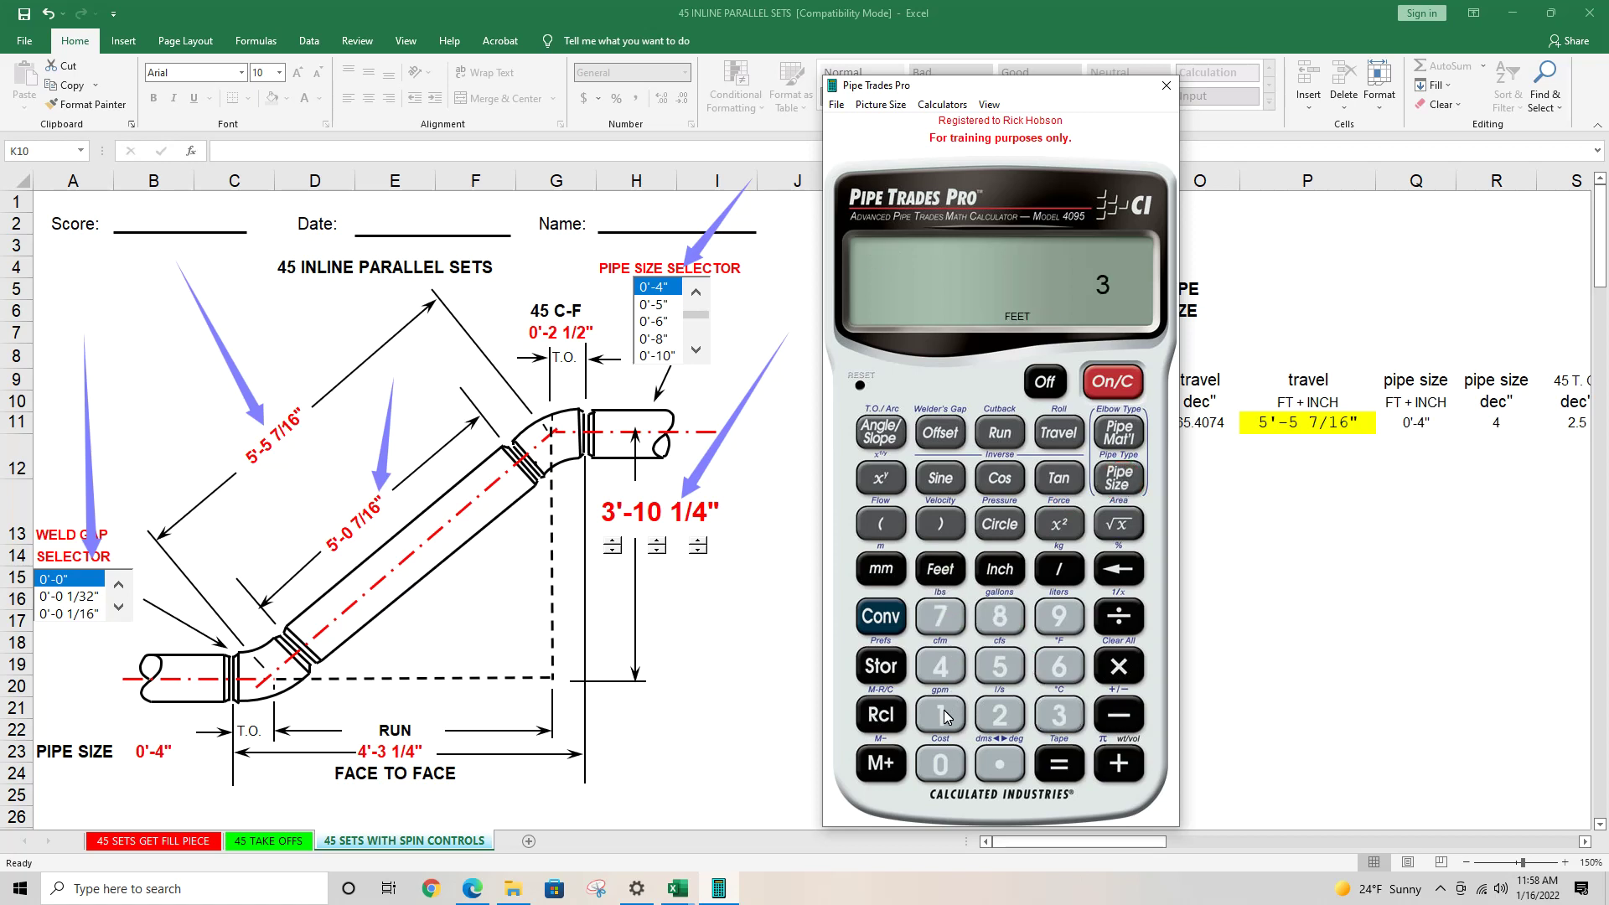
left_click(950, 765)
left_click(1000, 569)
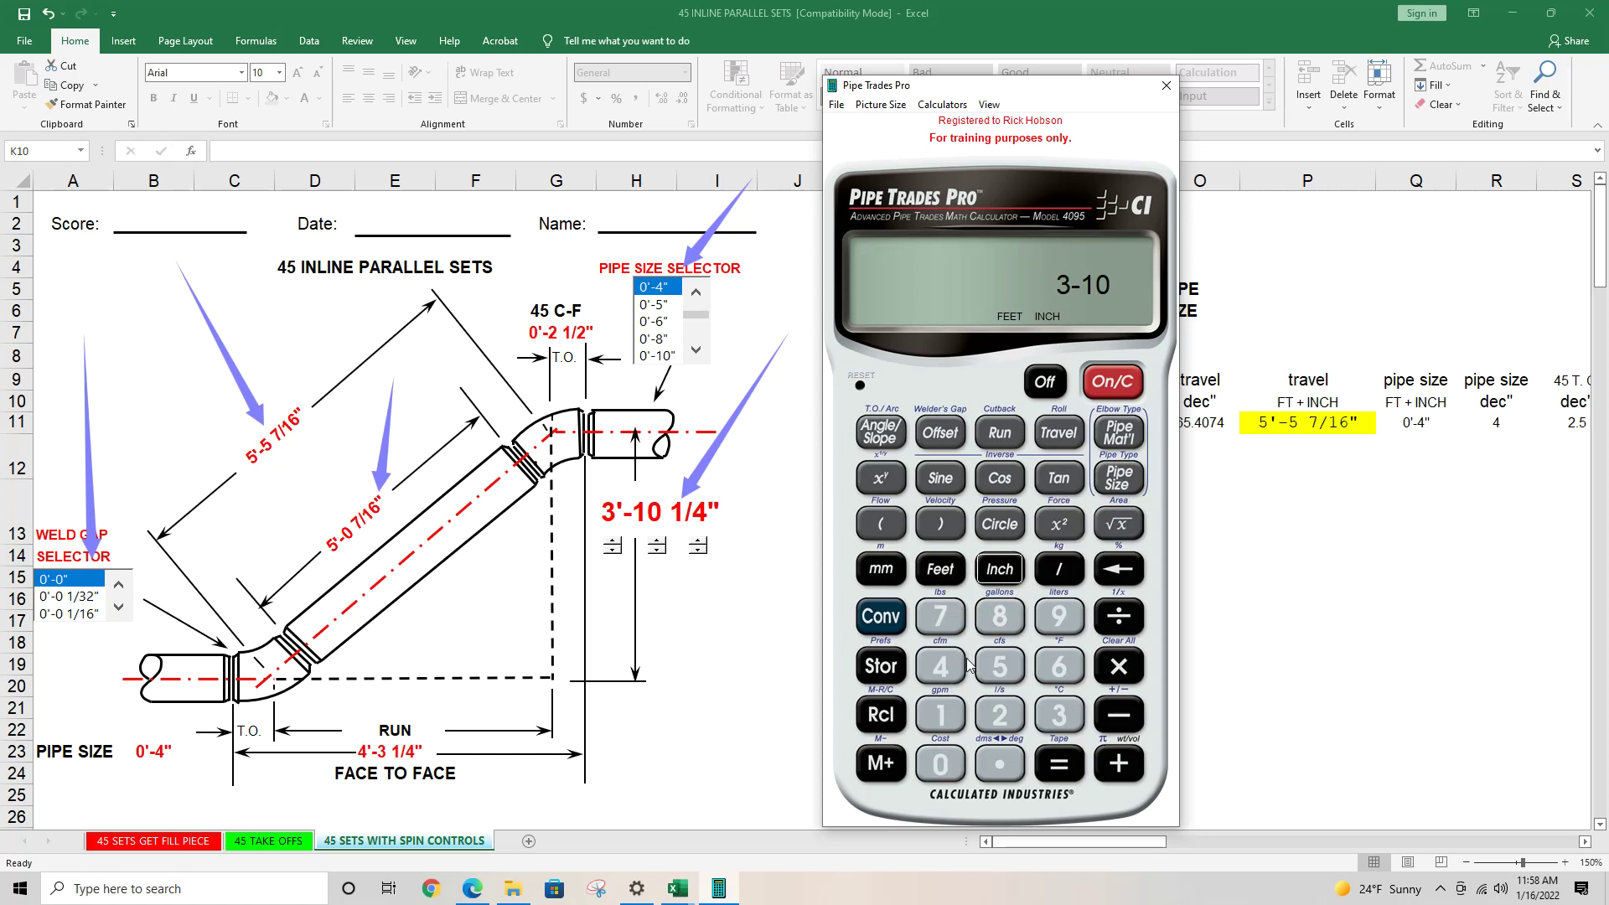
left_click(941, 714)
left_click(1059, 569)
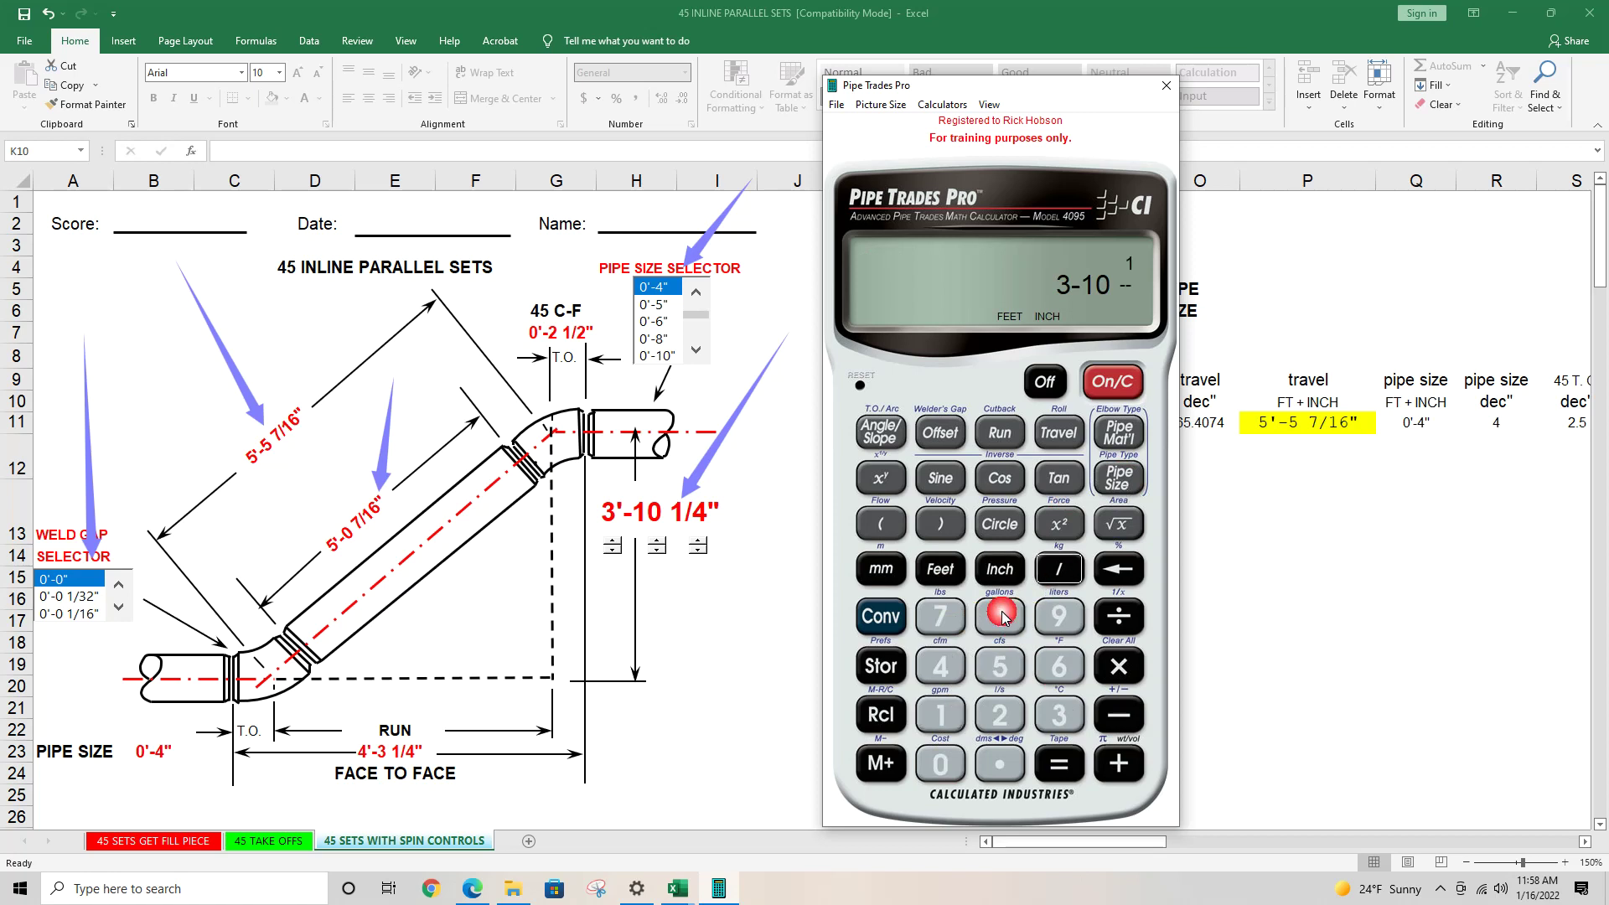
left_click(941, 667)
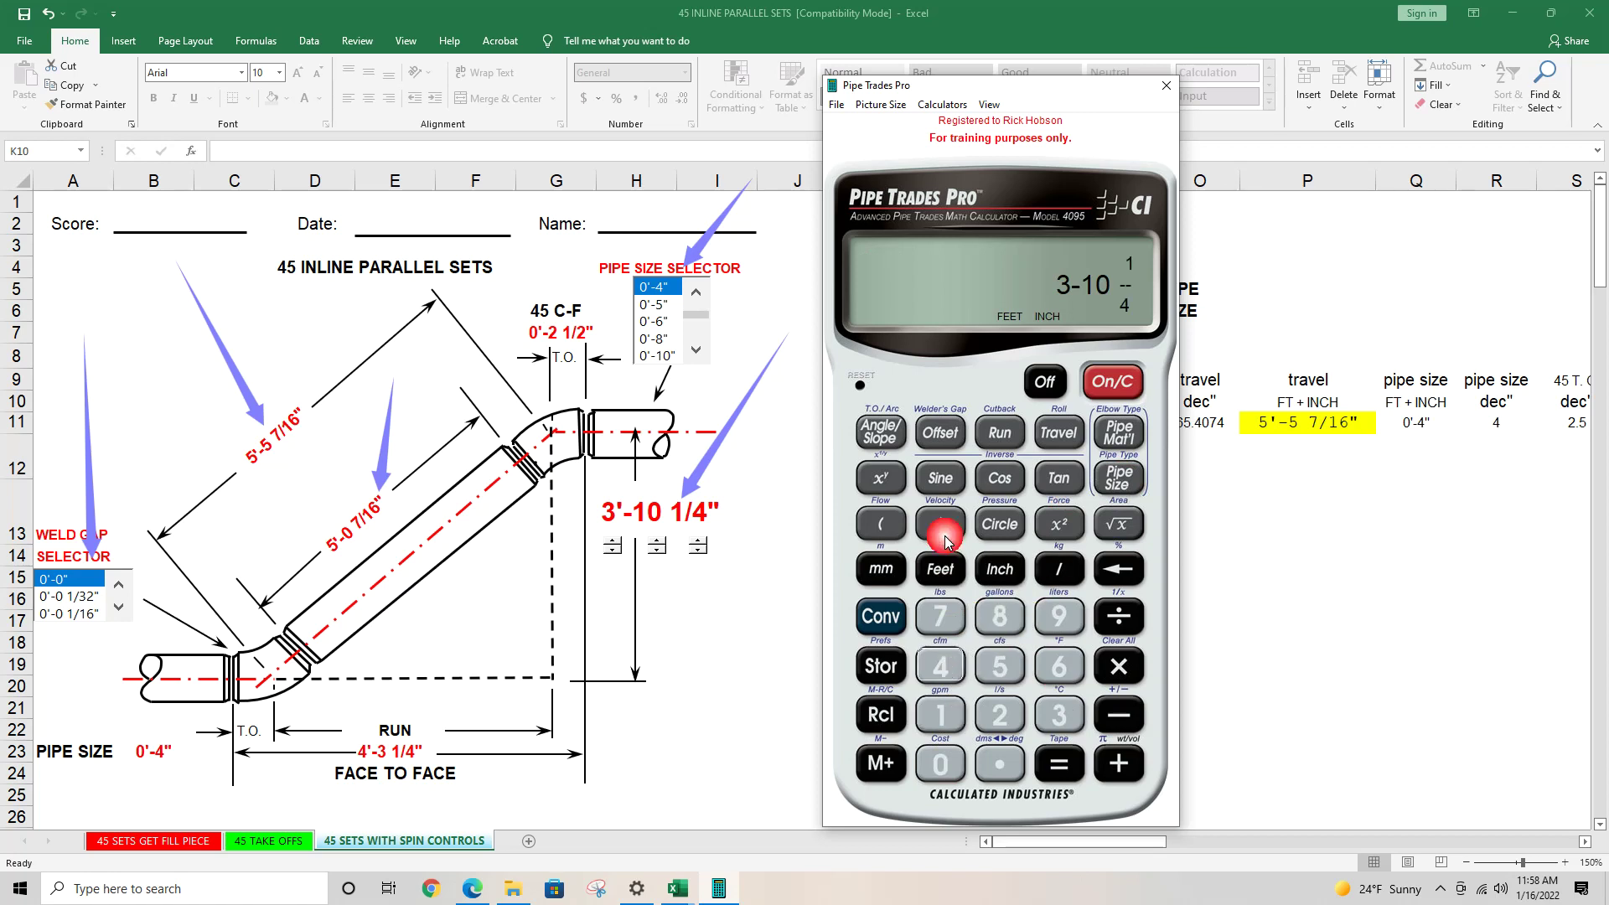
left_click(940, 432)
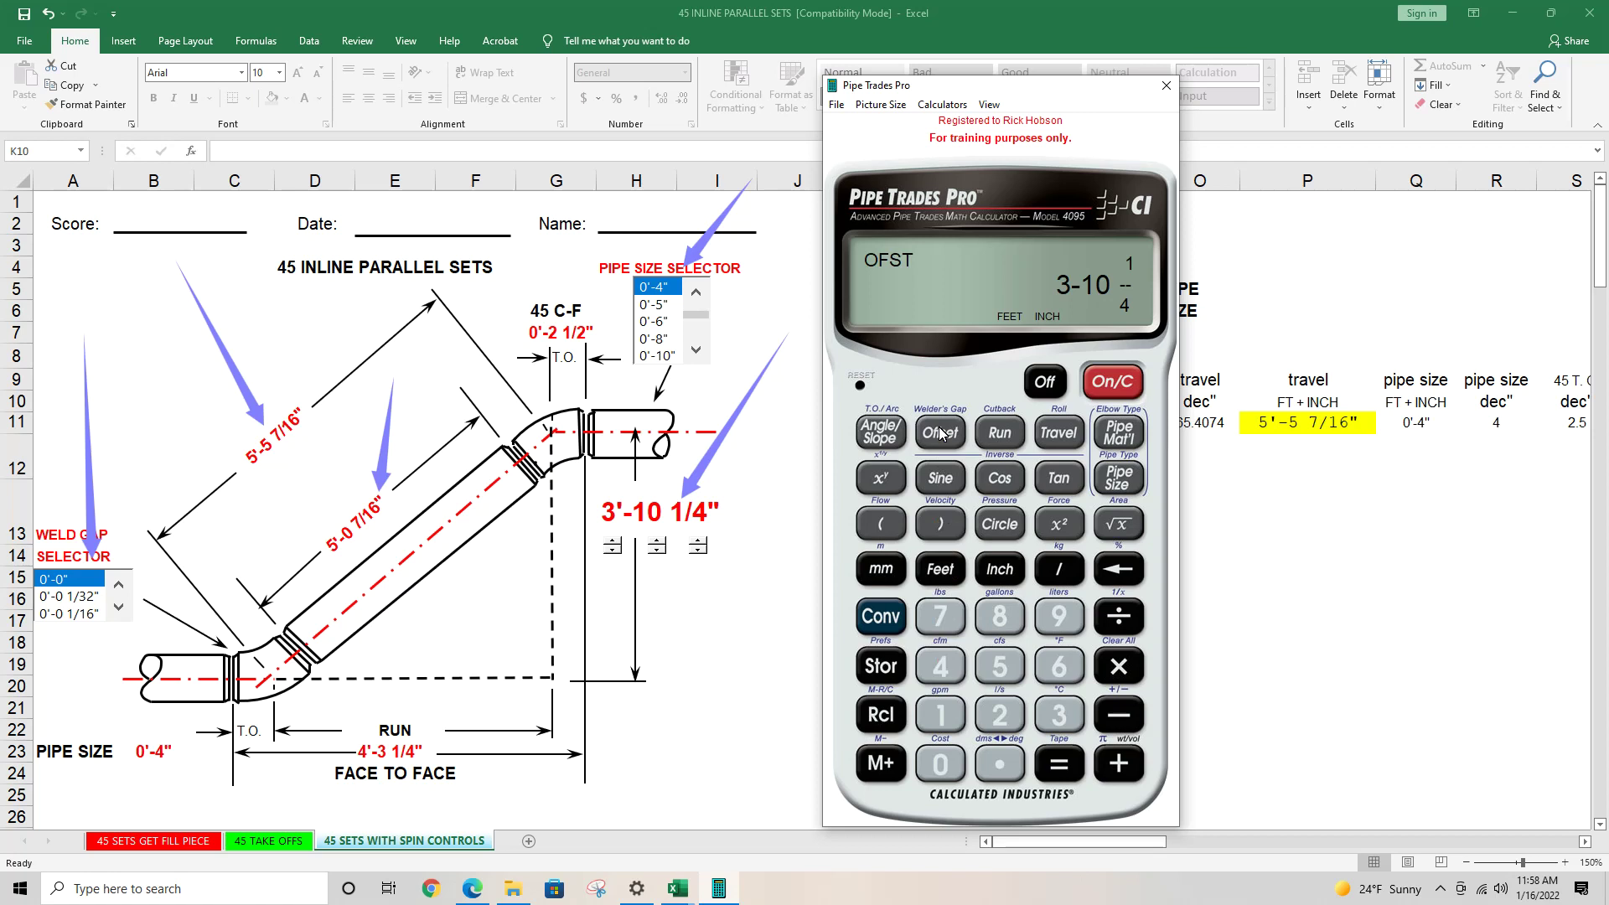
Step: Set a 45° angle and compute travel 5'-5 7/16" and cut 5'-0 7/16"
left_click(940, 666)
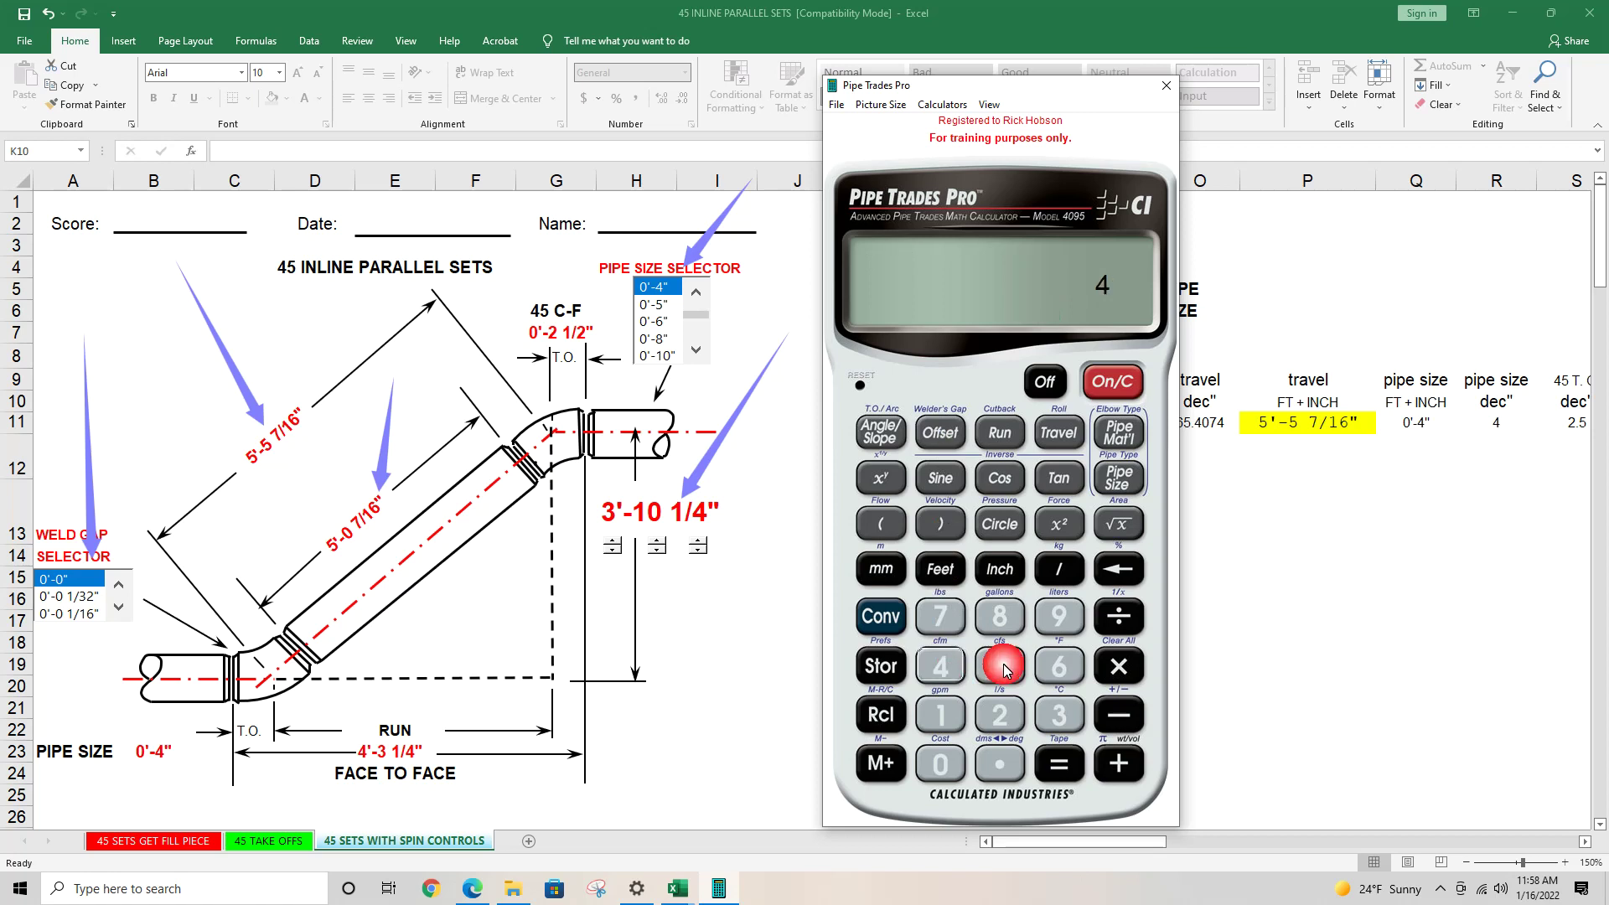
left_click(1000, 666)
left_click(881, 433)
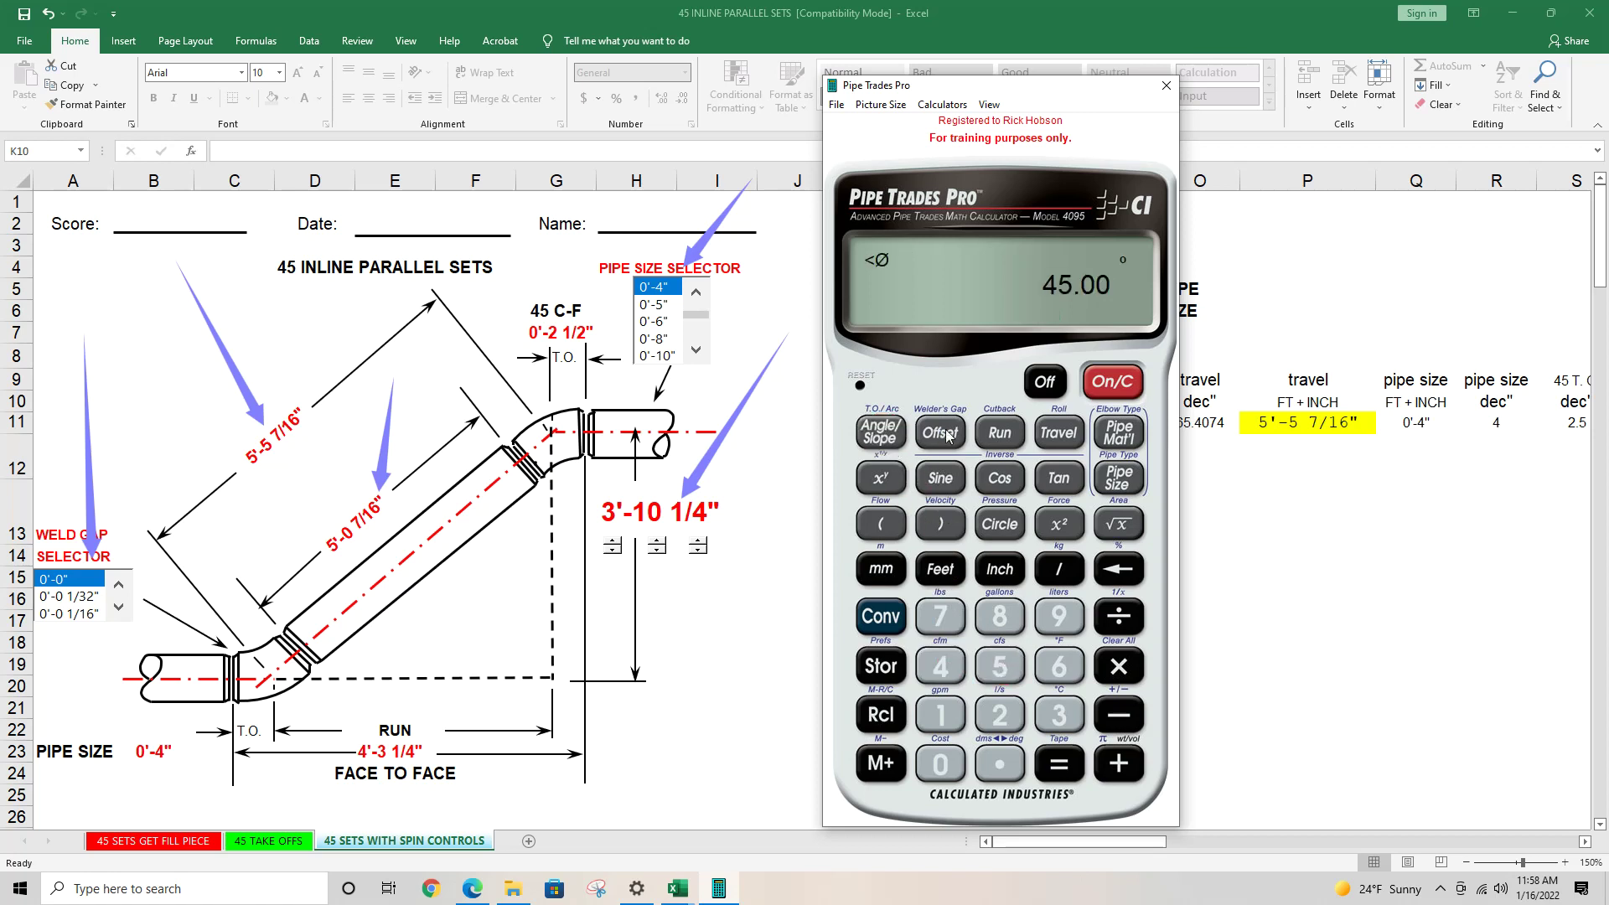
left_click(1064, 436)
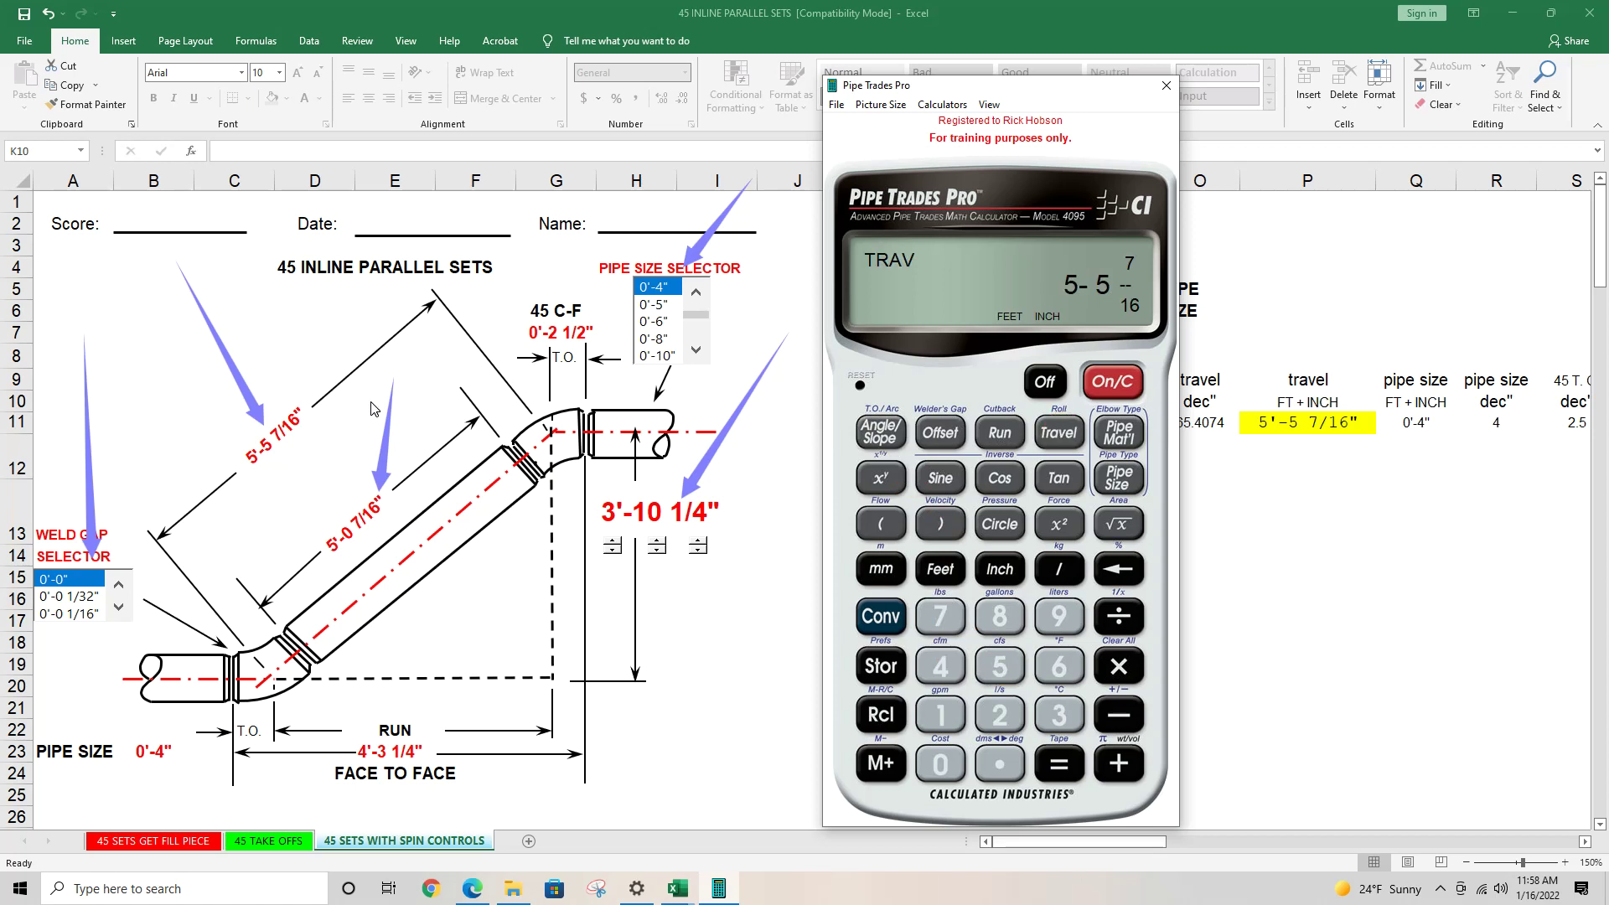
left_click(1058, 434)
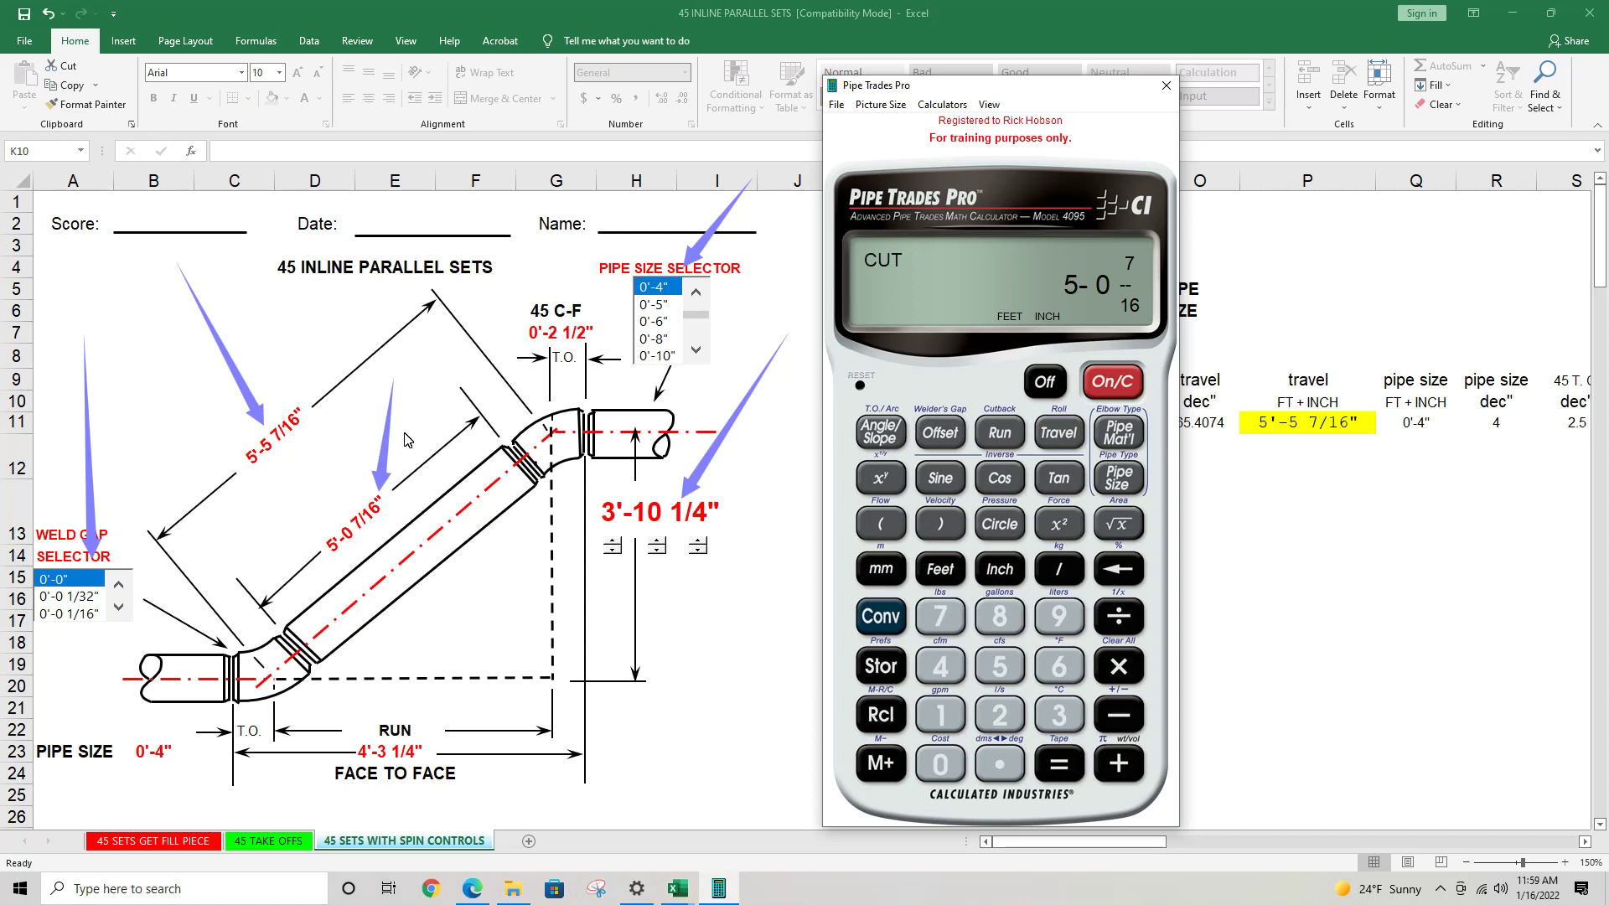
Step: Clear all stored values and check the current welder's gap setting
left_click(879, 621)
left_click(1117, 666)
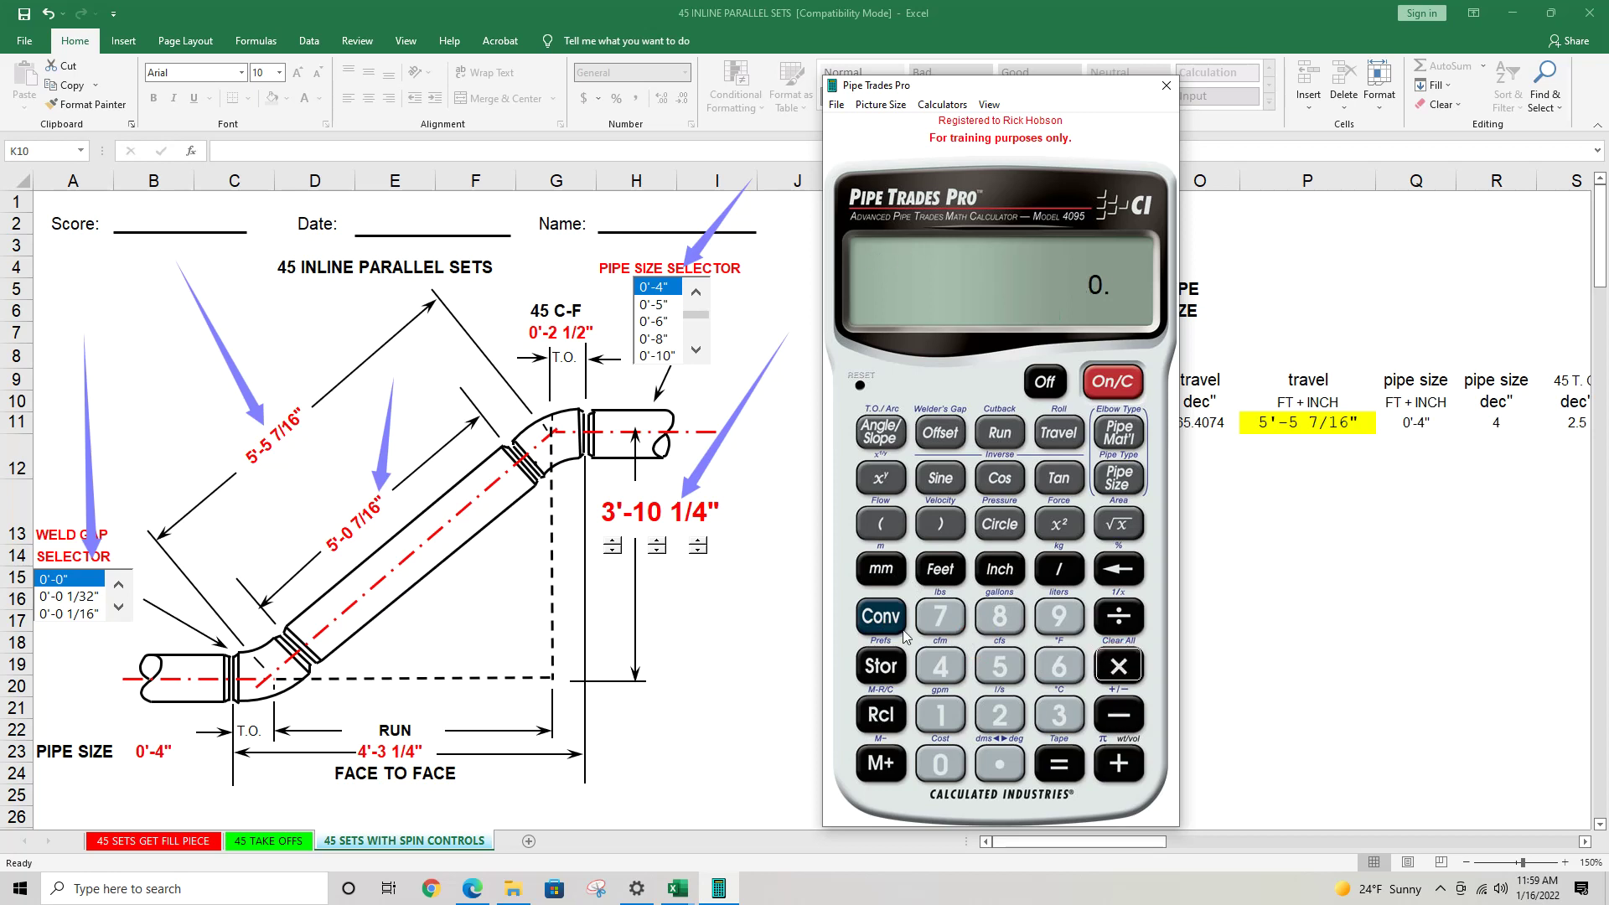
left_click(880, 620)
left_click(941, 434)
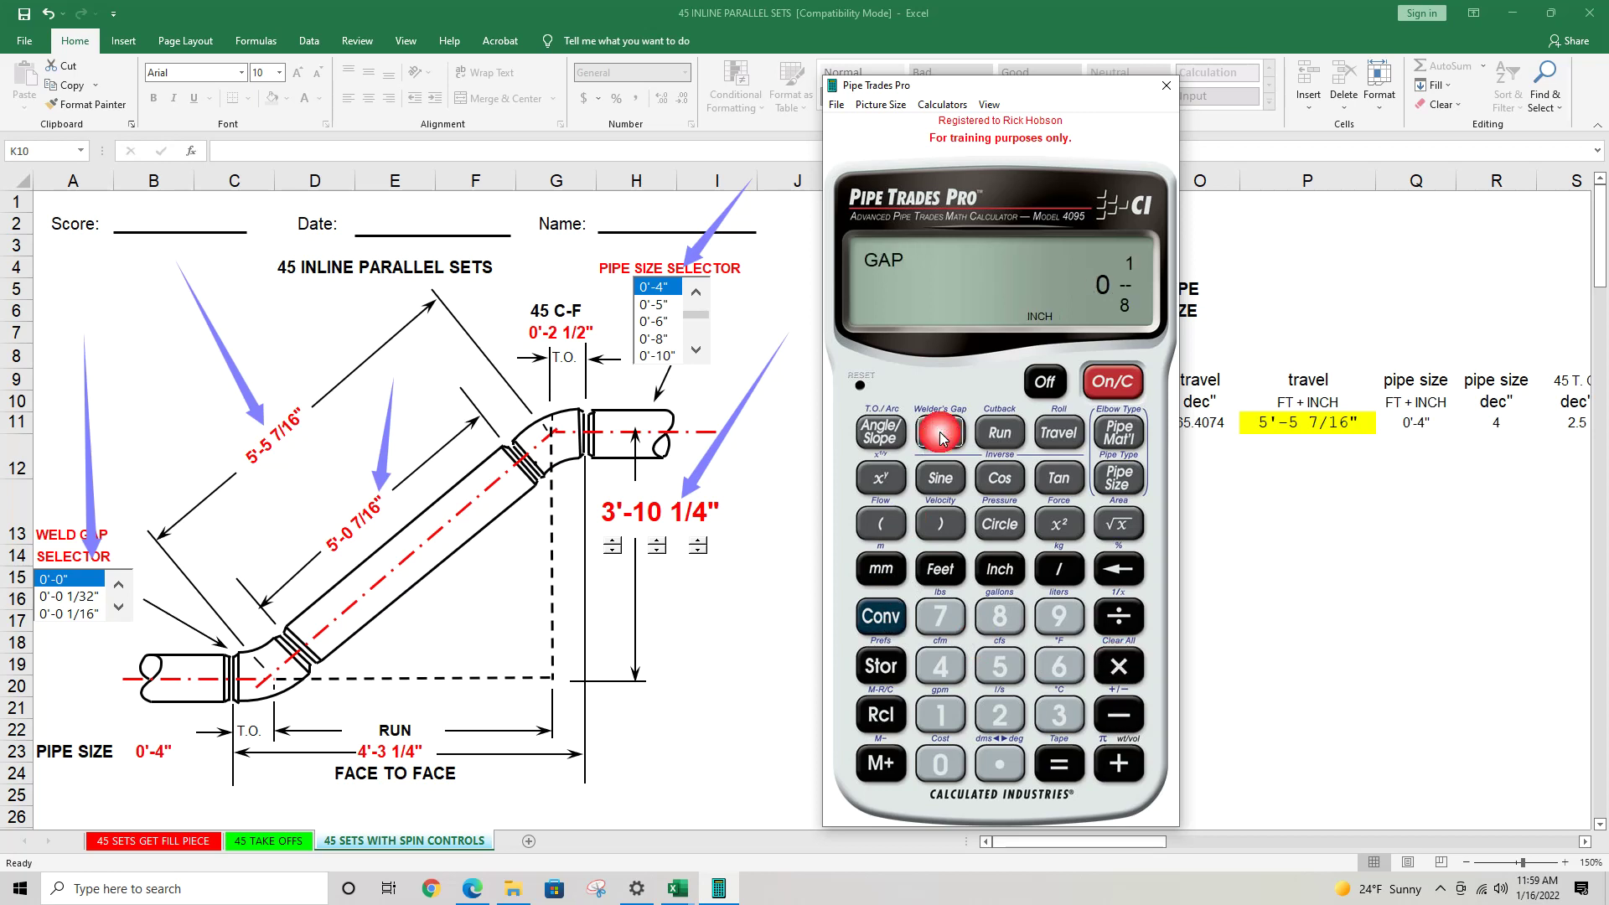
left_click(867, 625)
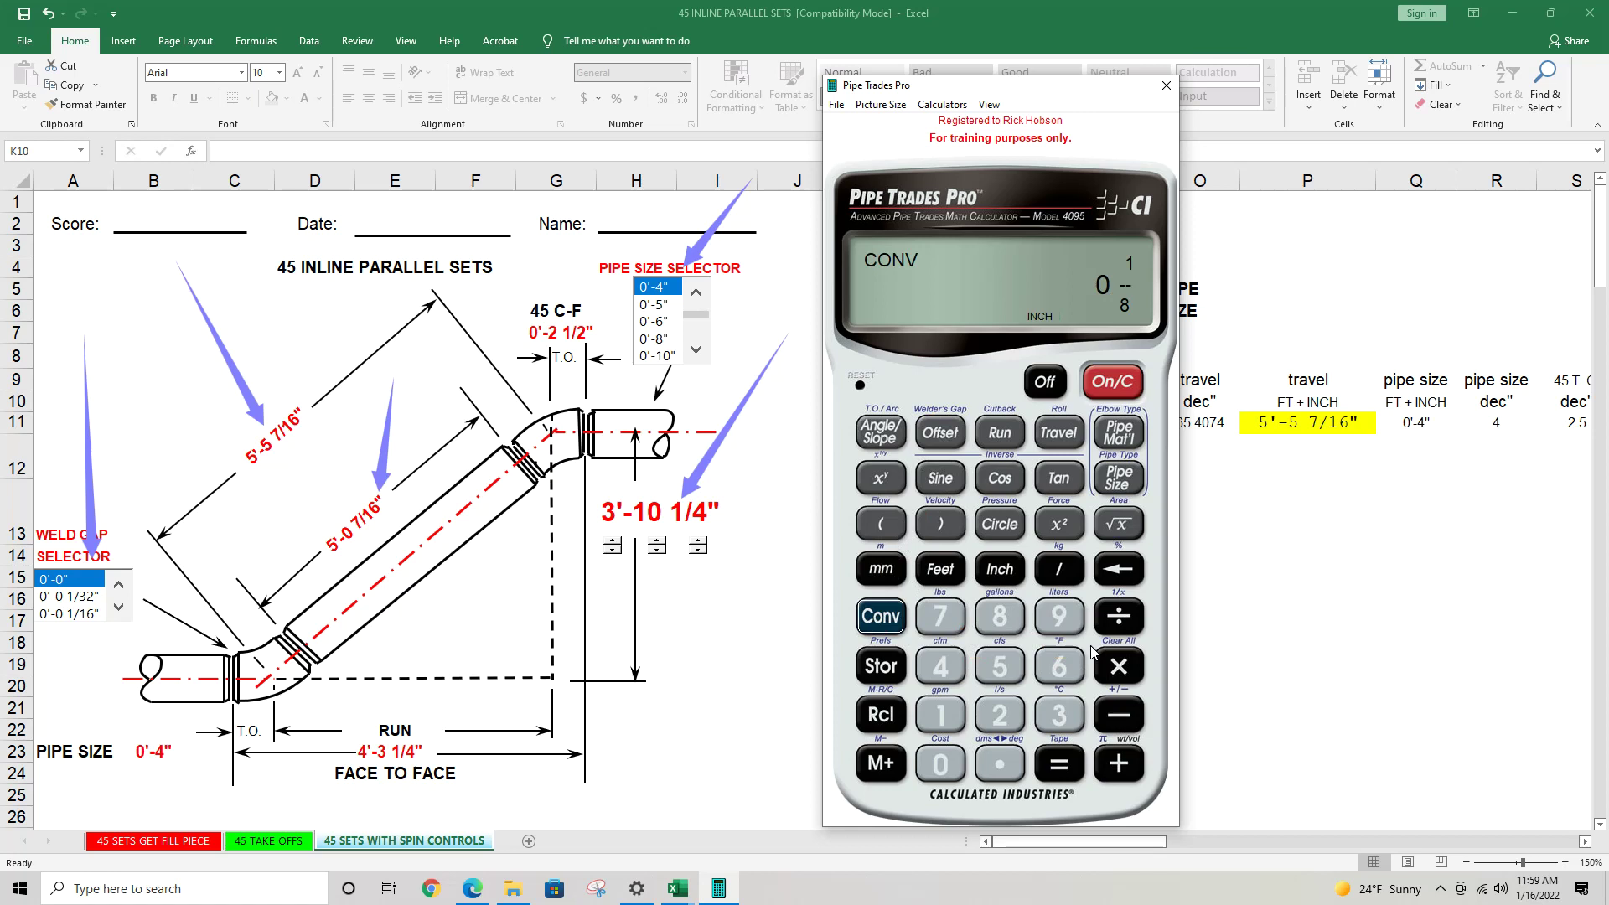
left_click(1106, 677)
Step: Store 3/16 inch as the welder's gap and clear the display
left_click(1060, 714)
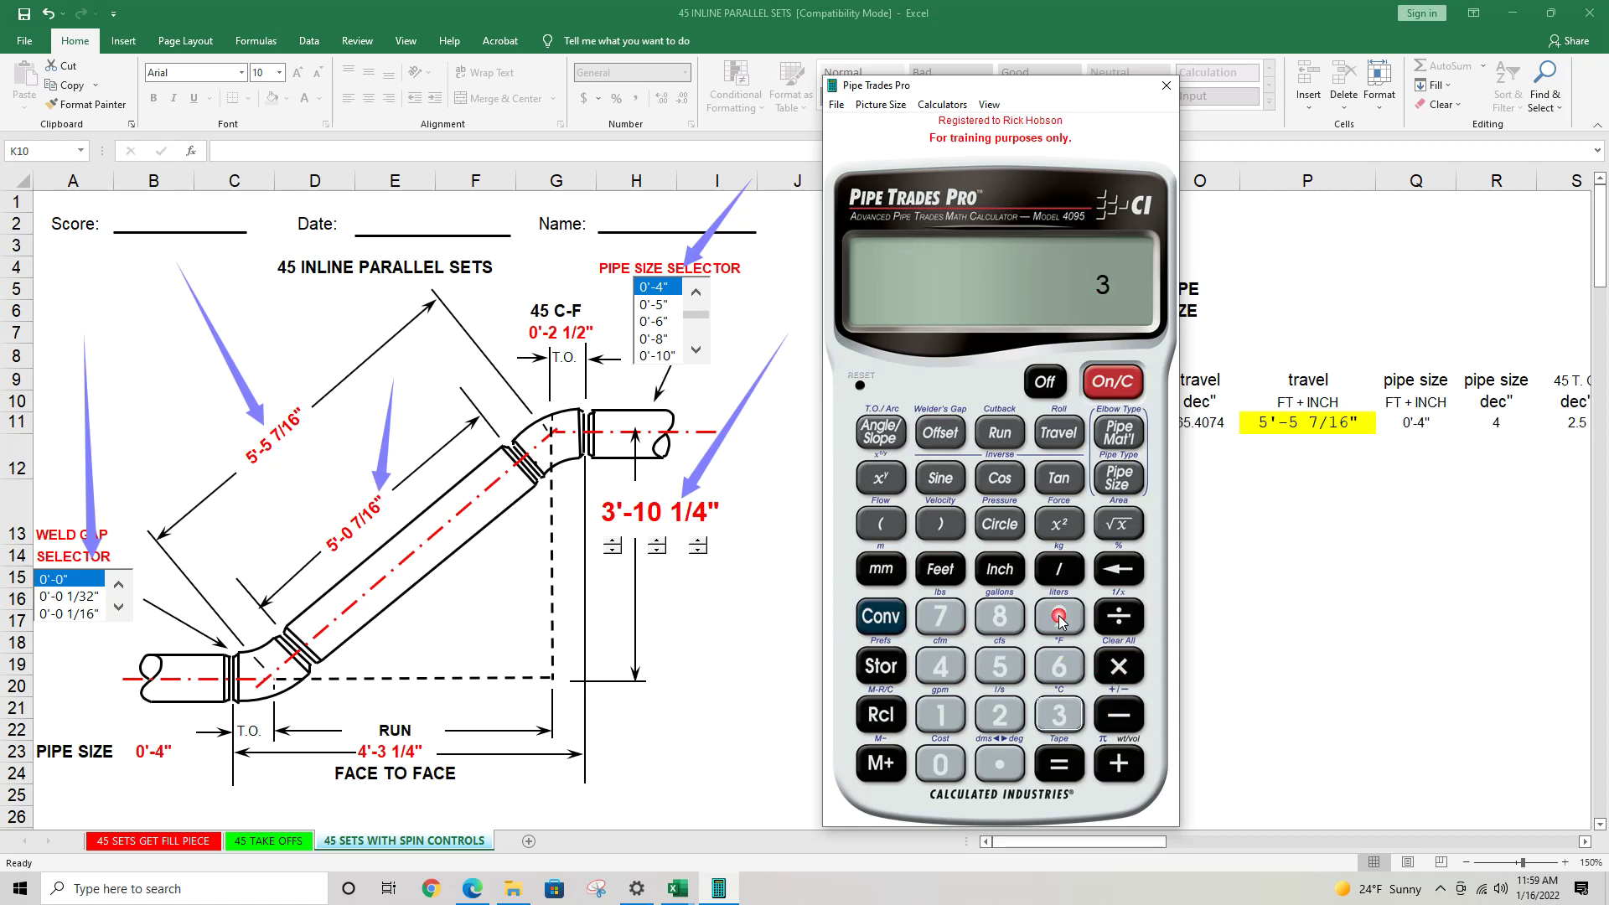
left_click(1059, 569)
left_click(941, 714)
left_click(1029, 681)
left_click(880, 616)
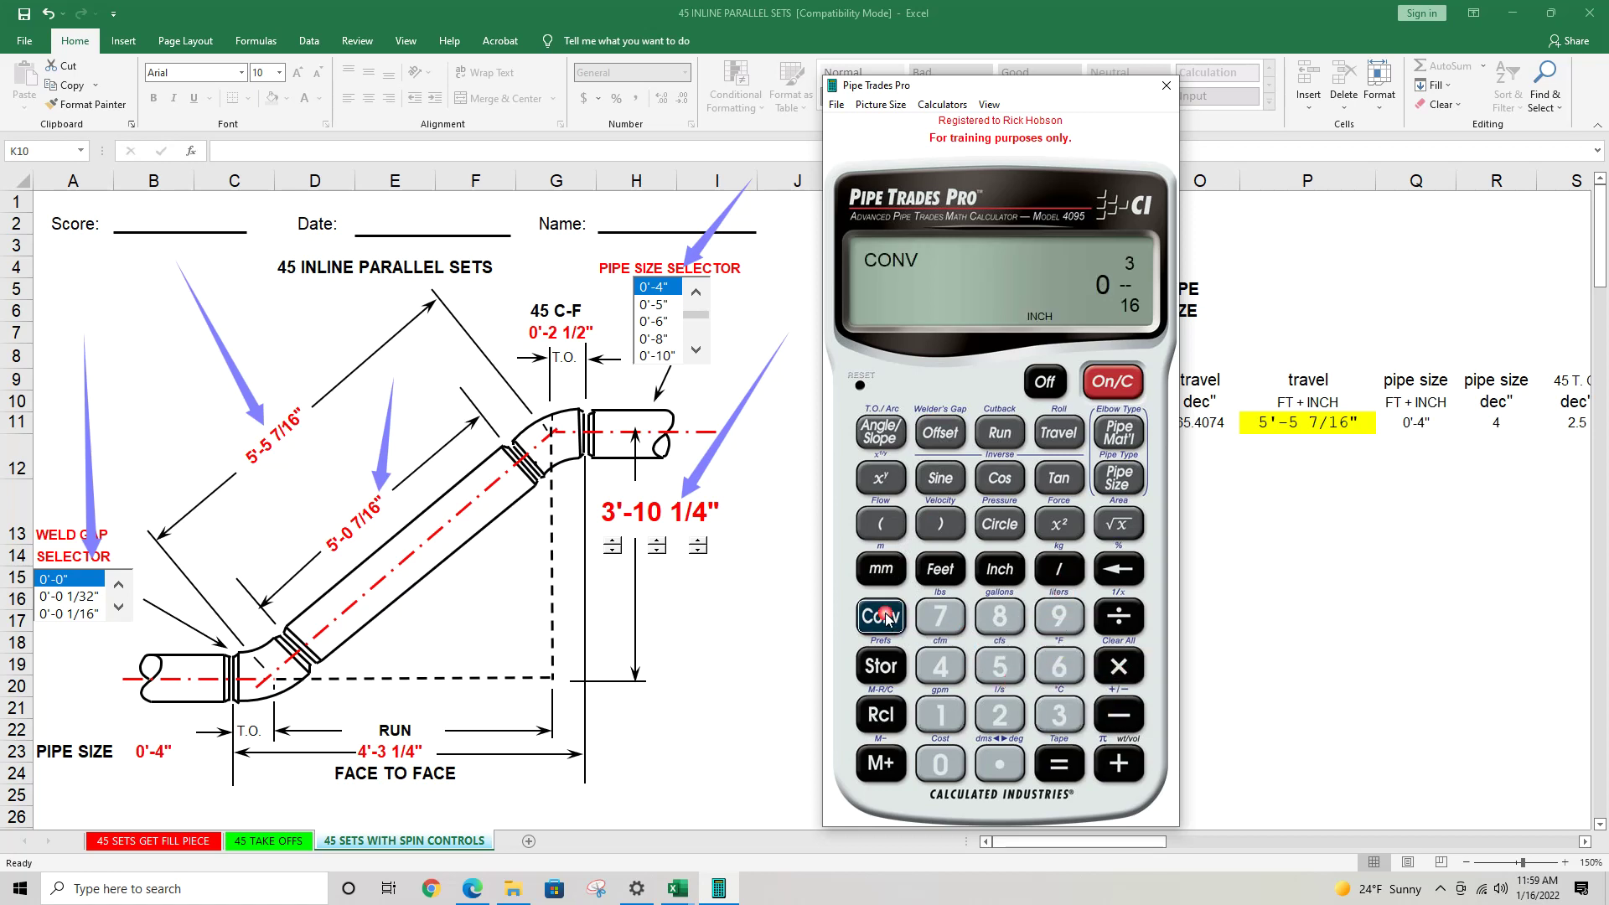
left_click(941, 432)
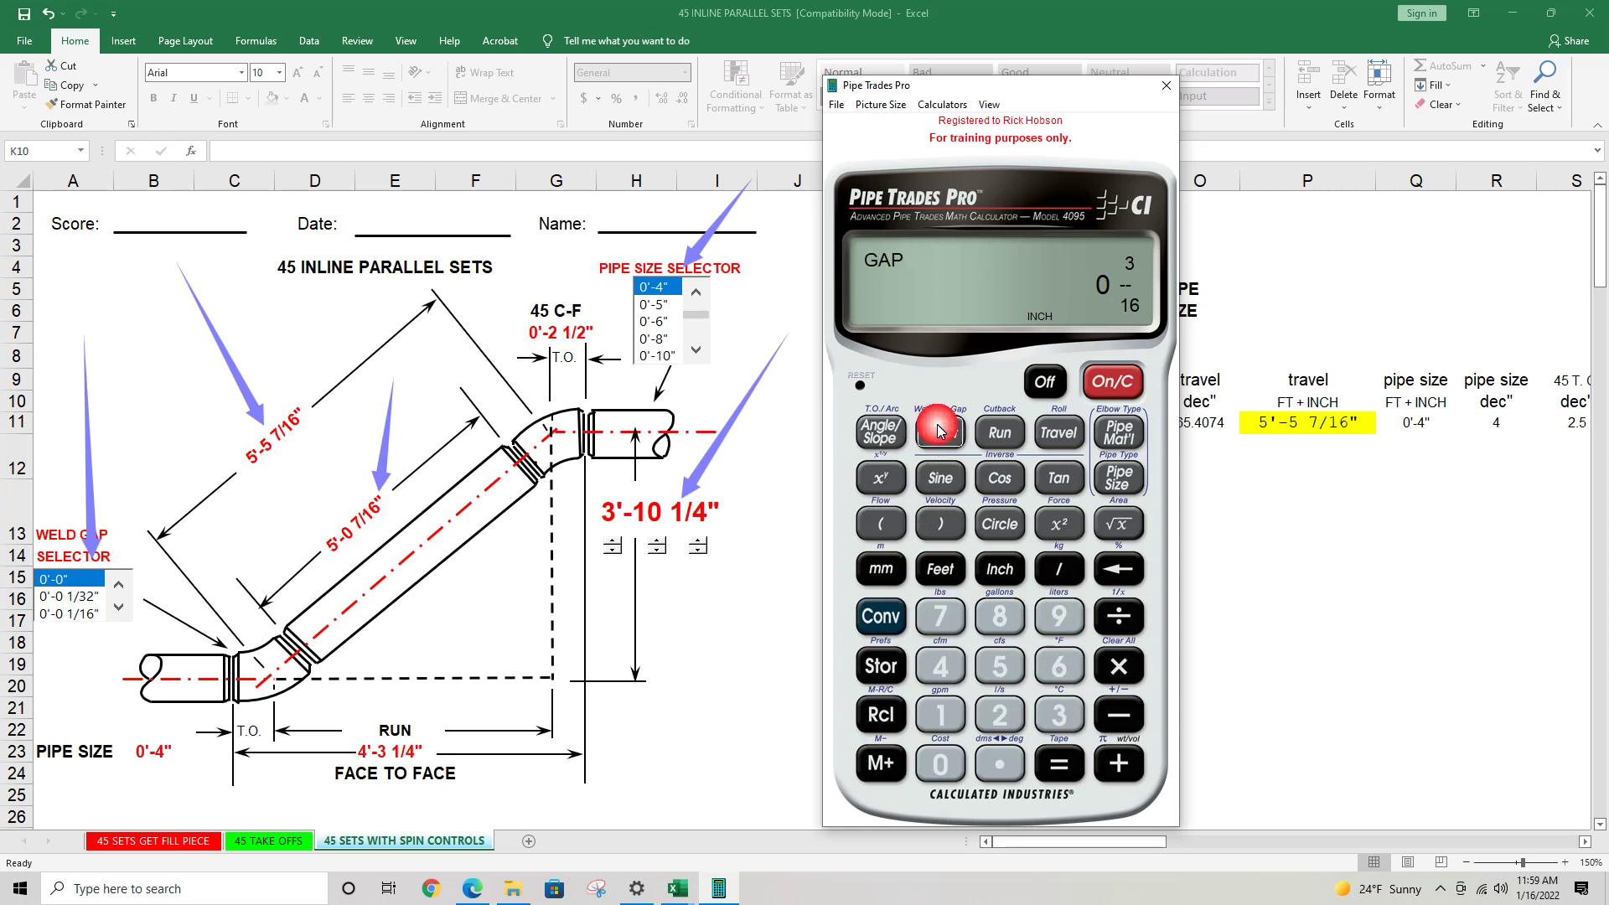
left_click(1124, 385)
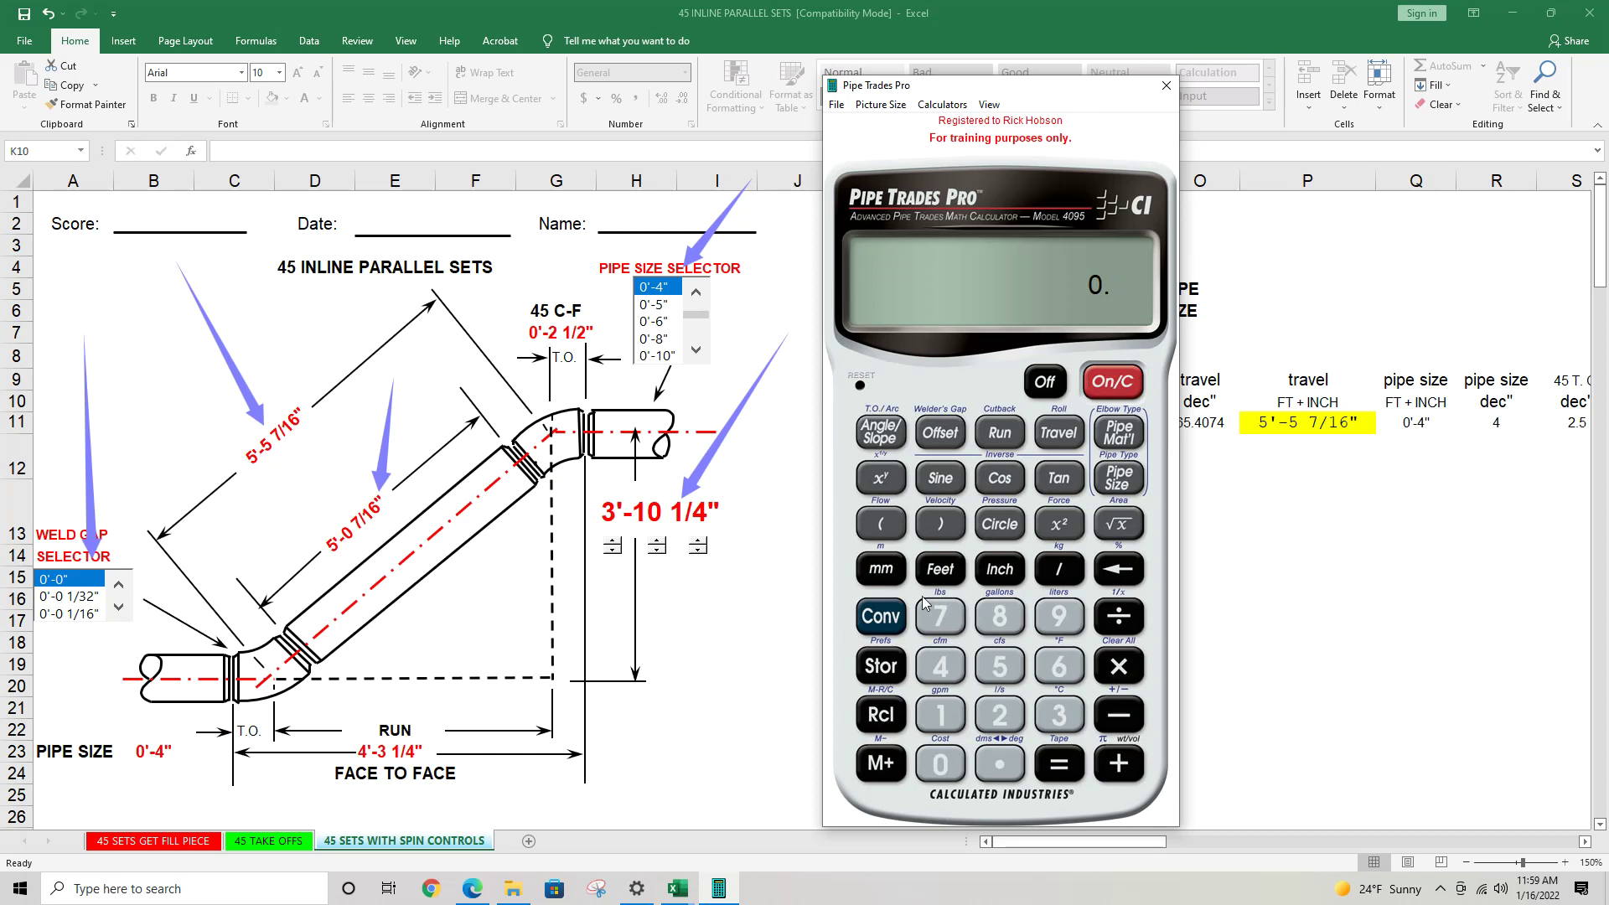
Step: Clear all values, then step the FRAC preference through 1/32, 1/64, 1/2 and 1/4 to 1/8
left_click(894, 616)
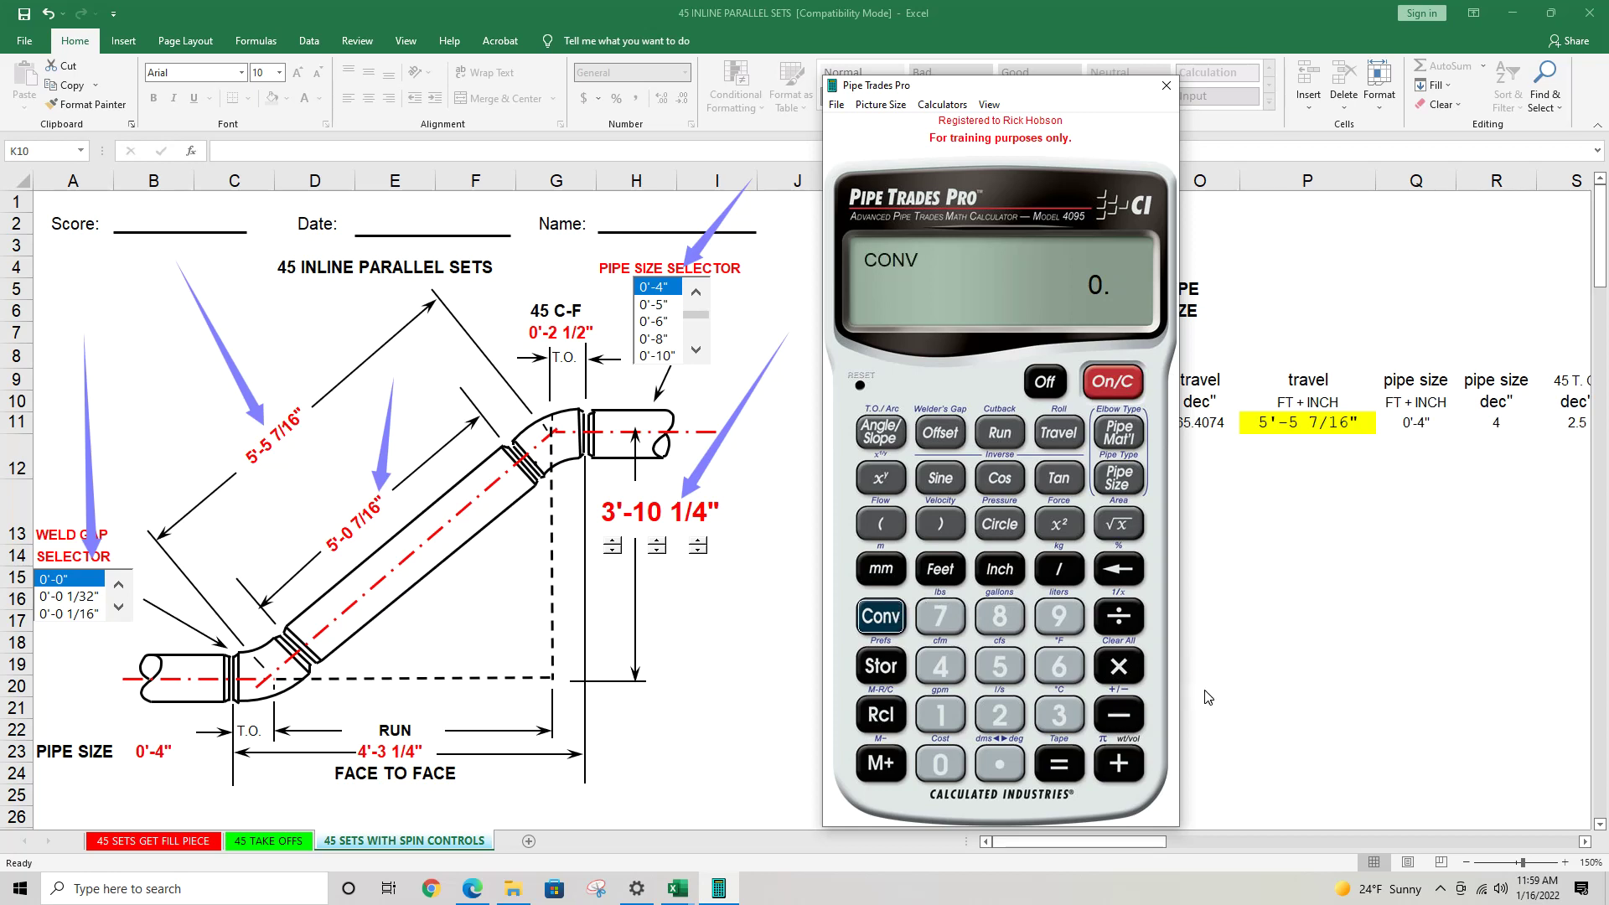
left_click(1104, 666)
left_click(874, 620)
left_click(876, 671)
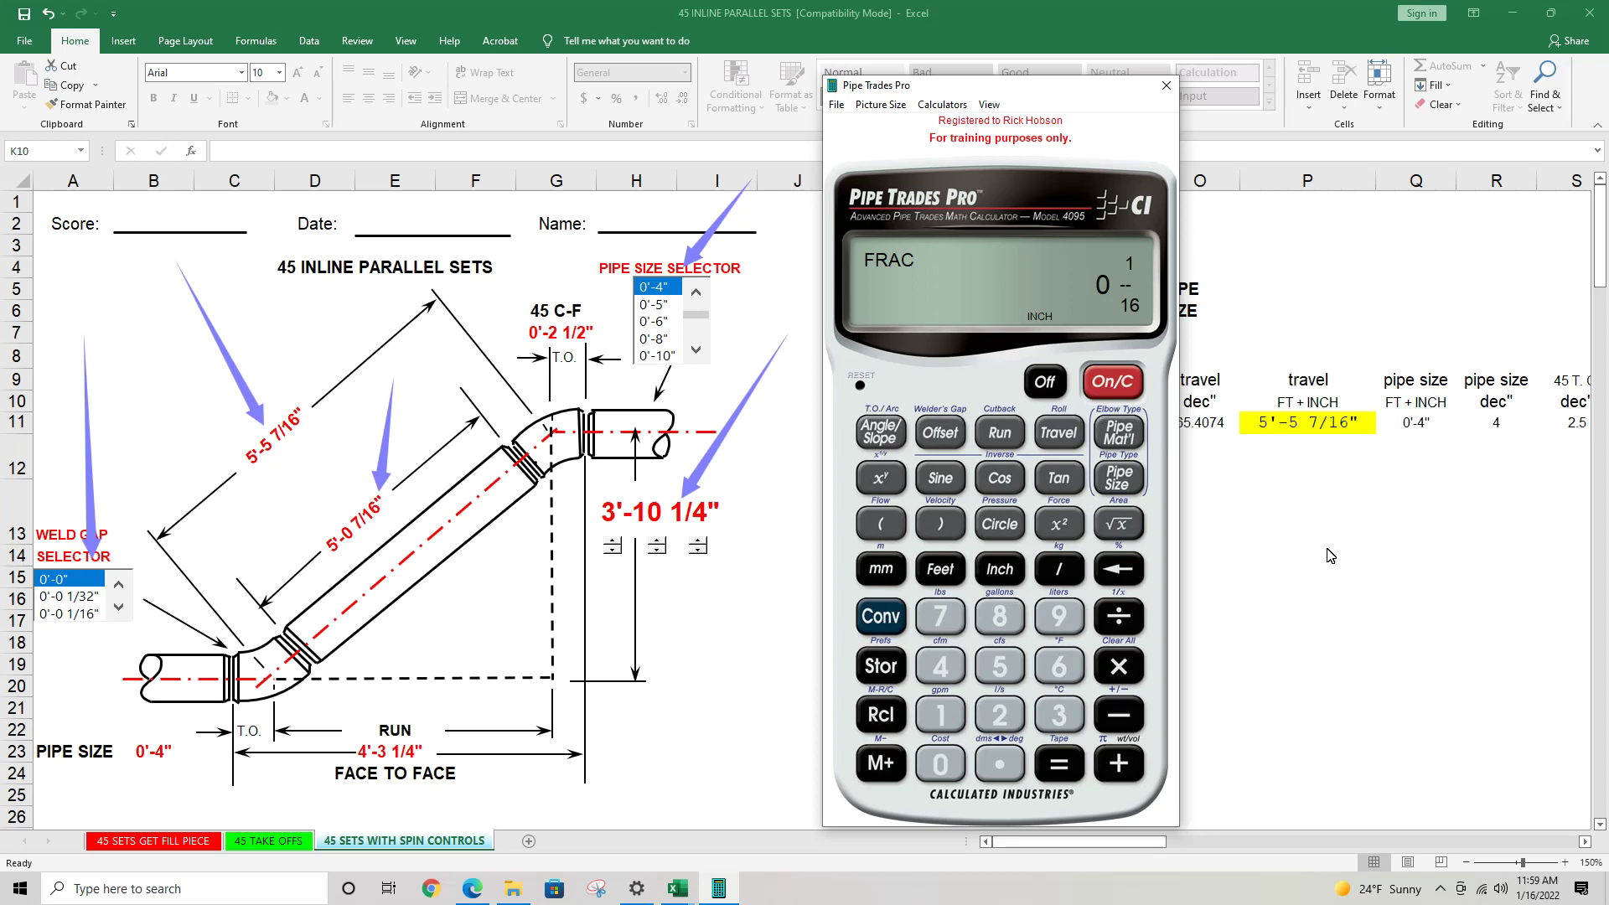
left_click(1119, 764)
left_click(1128, 762)
left_click(1128, 764)
left_click(1128, 764)
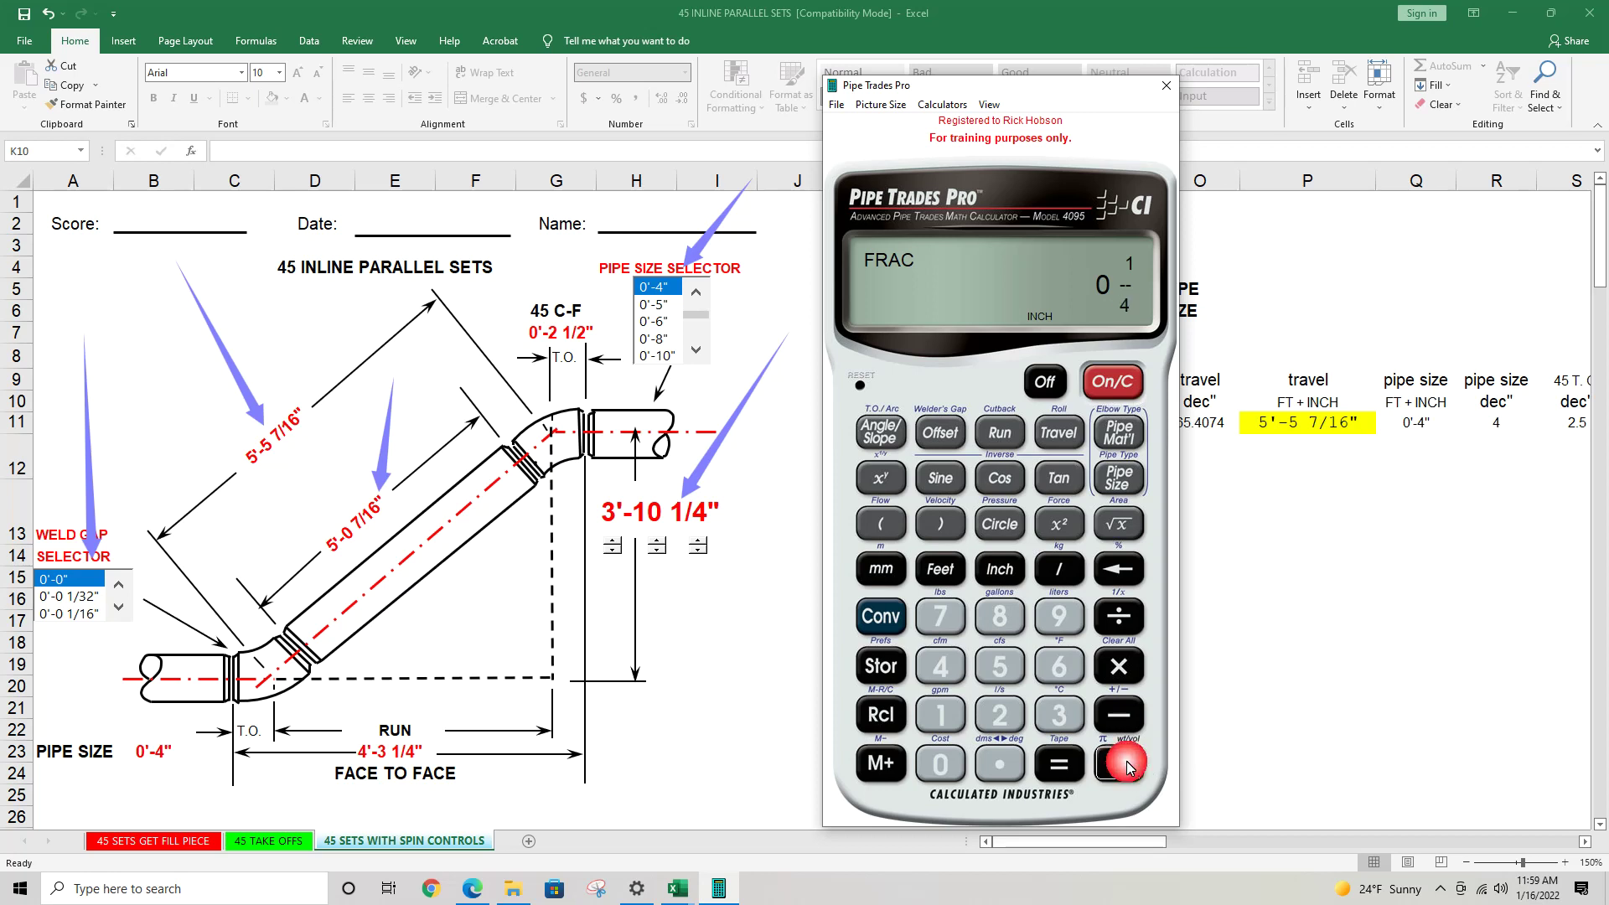
left_click(1129, 764)
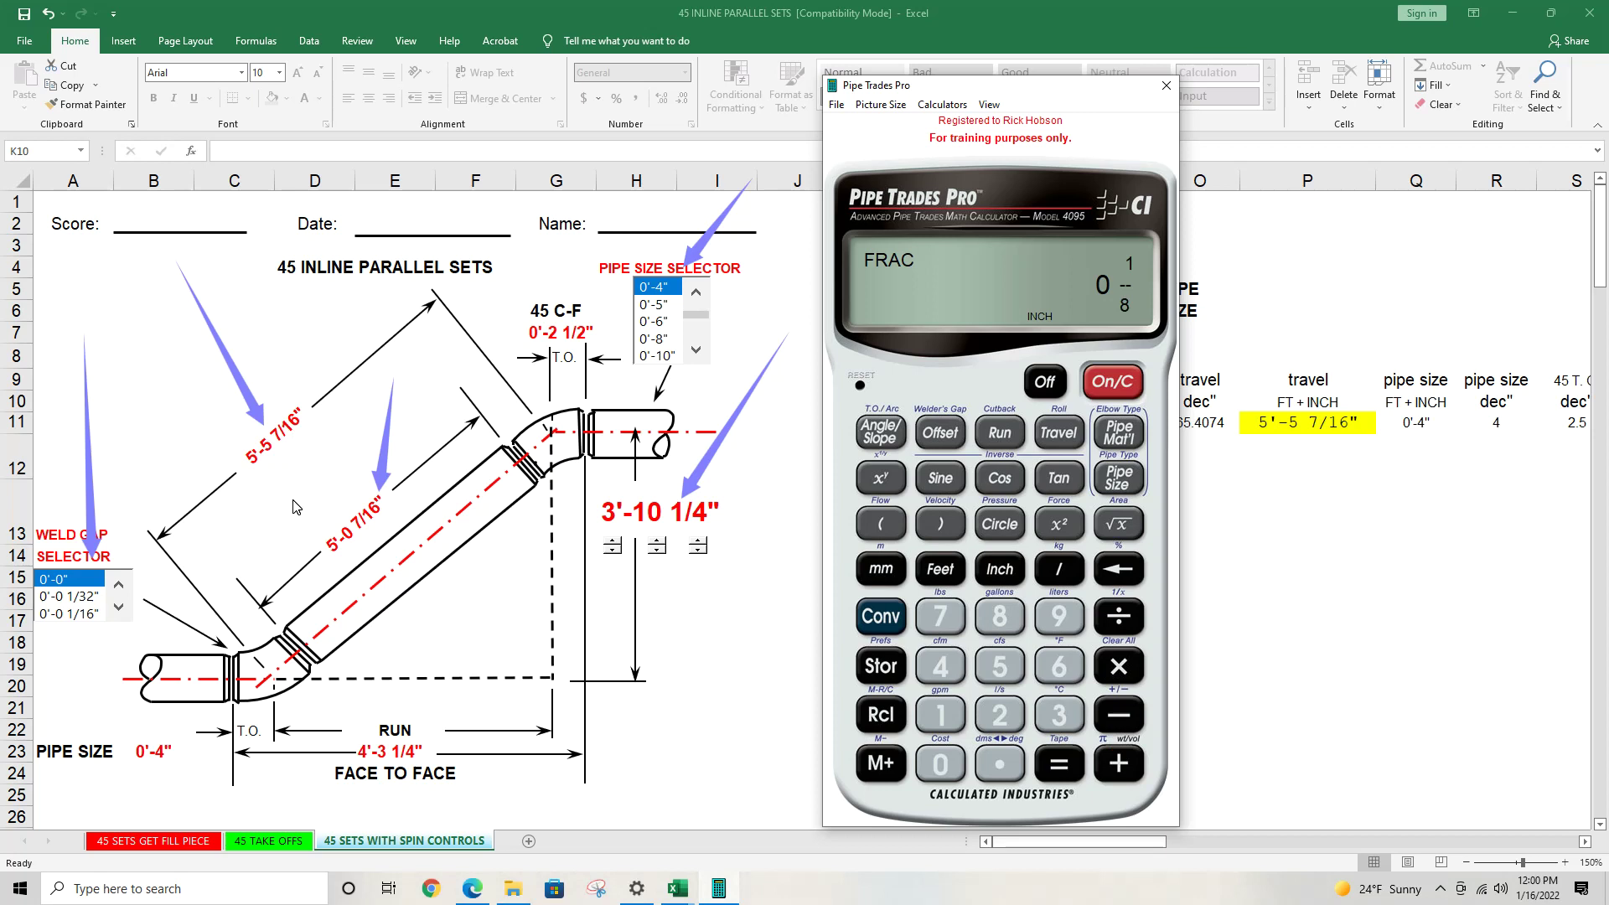
Step: Clear the display and store 3'-10 1/4" as the offset
left_click(1118, 381)
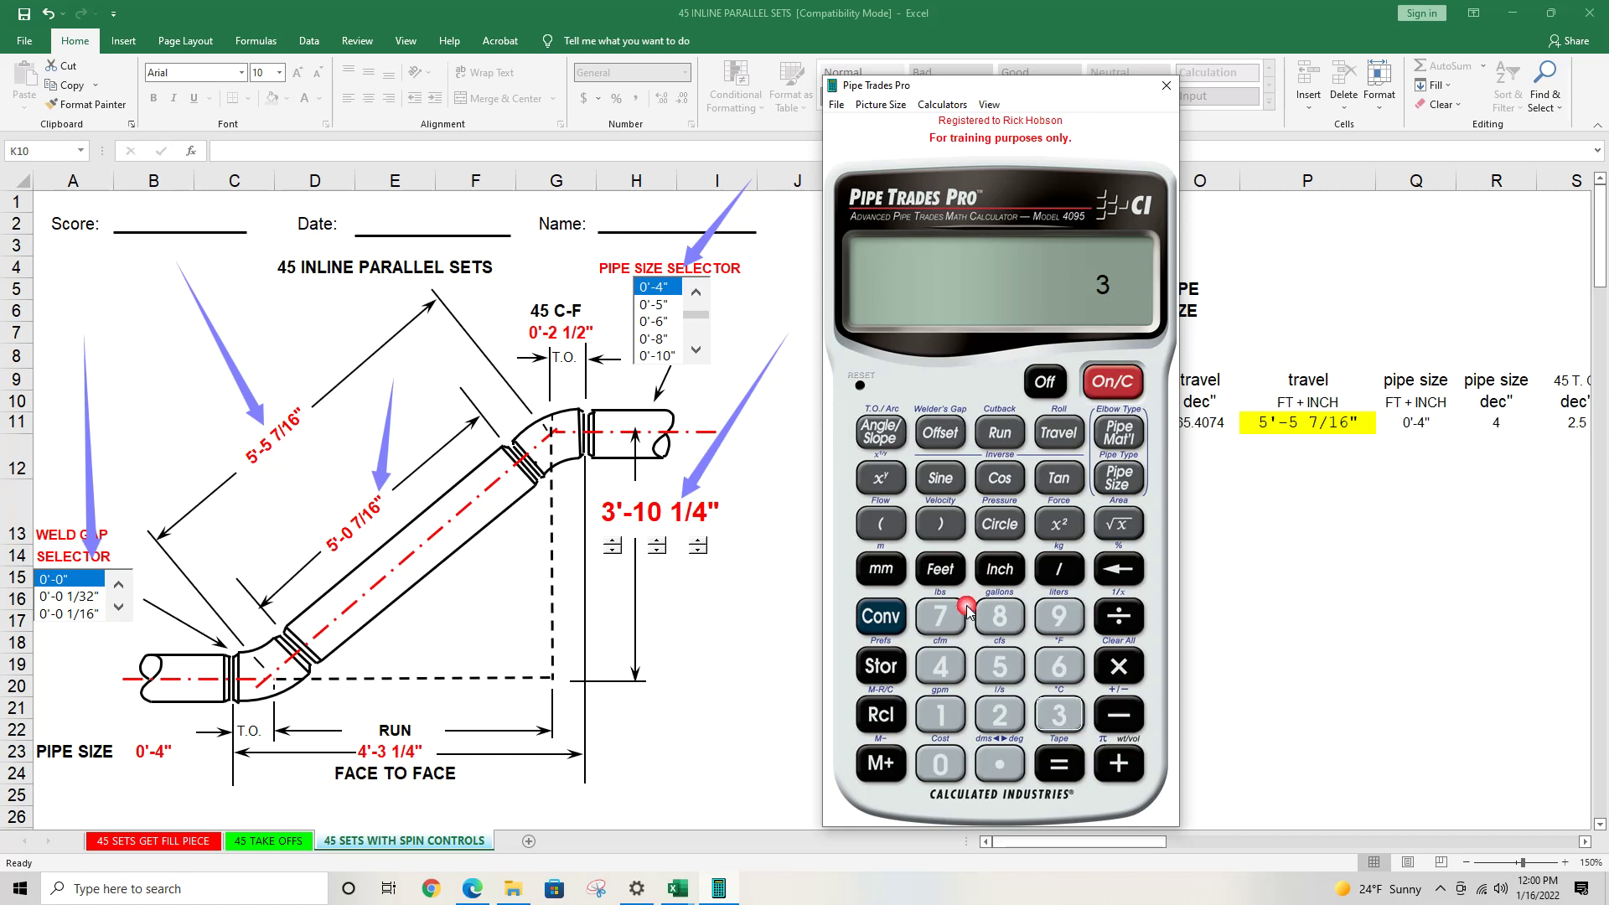
left_click(940, 569)
left_click(940, 714)
left_click(939, 758)
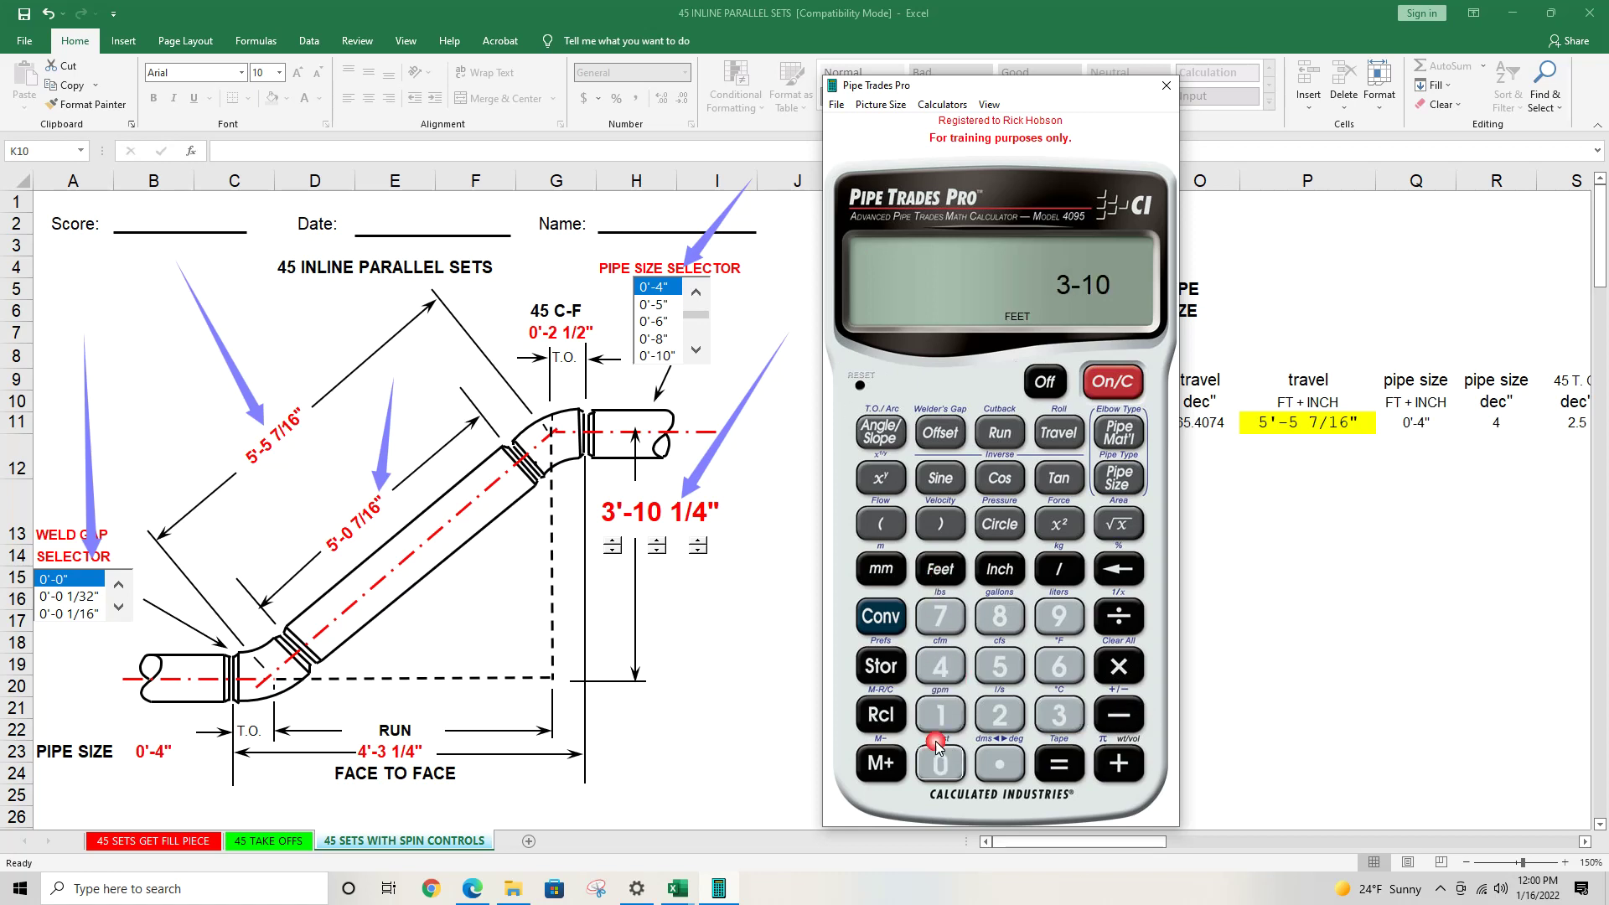
left_click(999, 569)
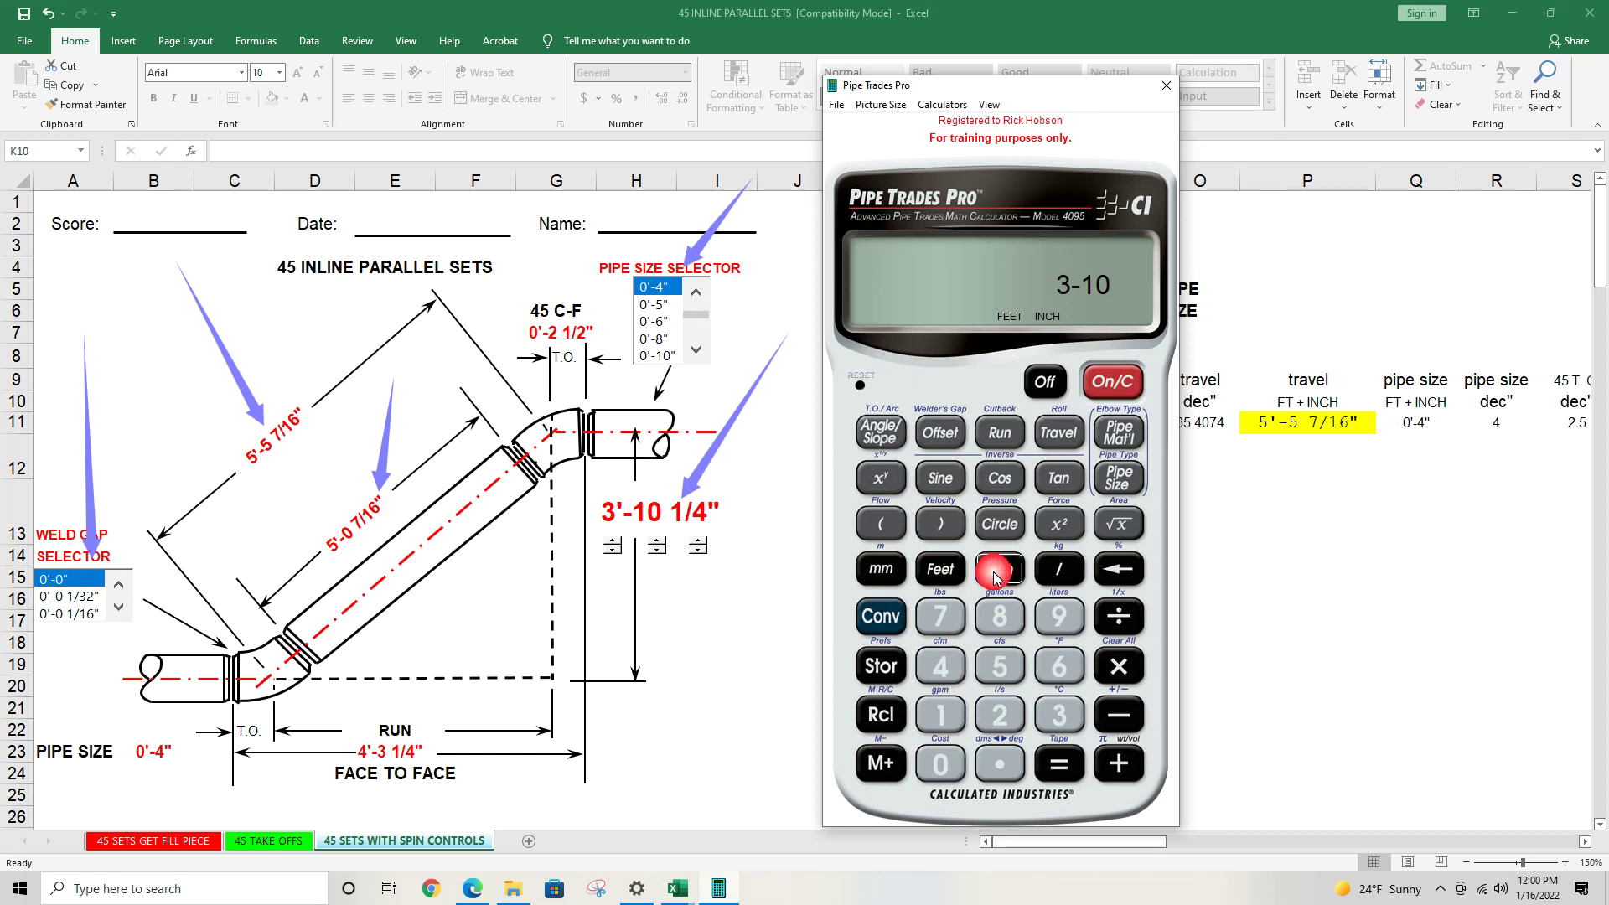
left_click(943, 714)
left_click(1059, 569)
left_click(950, 666)
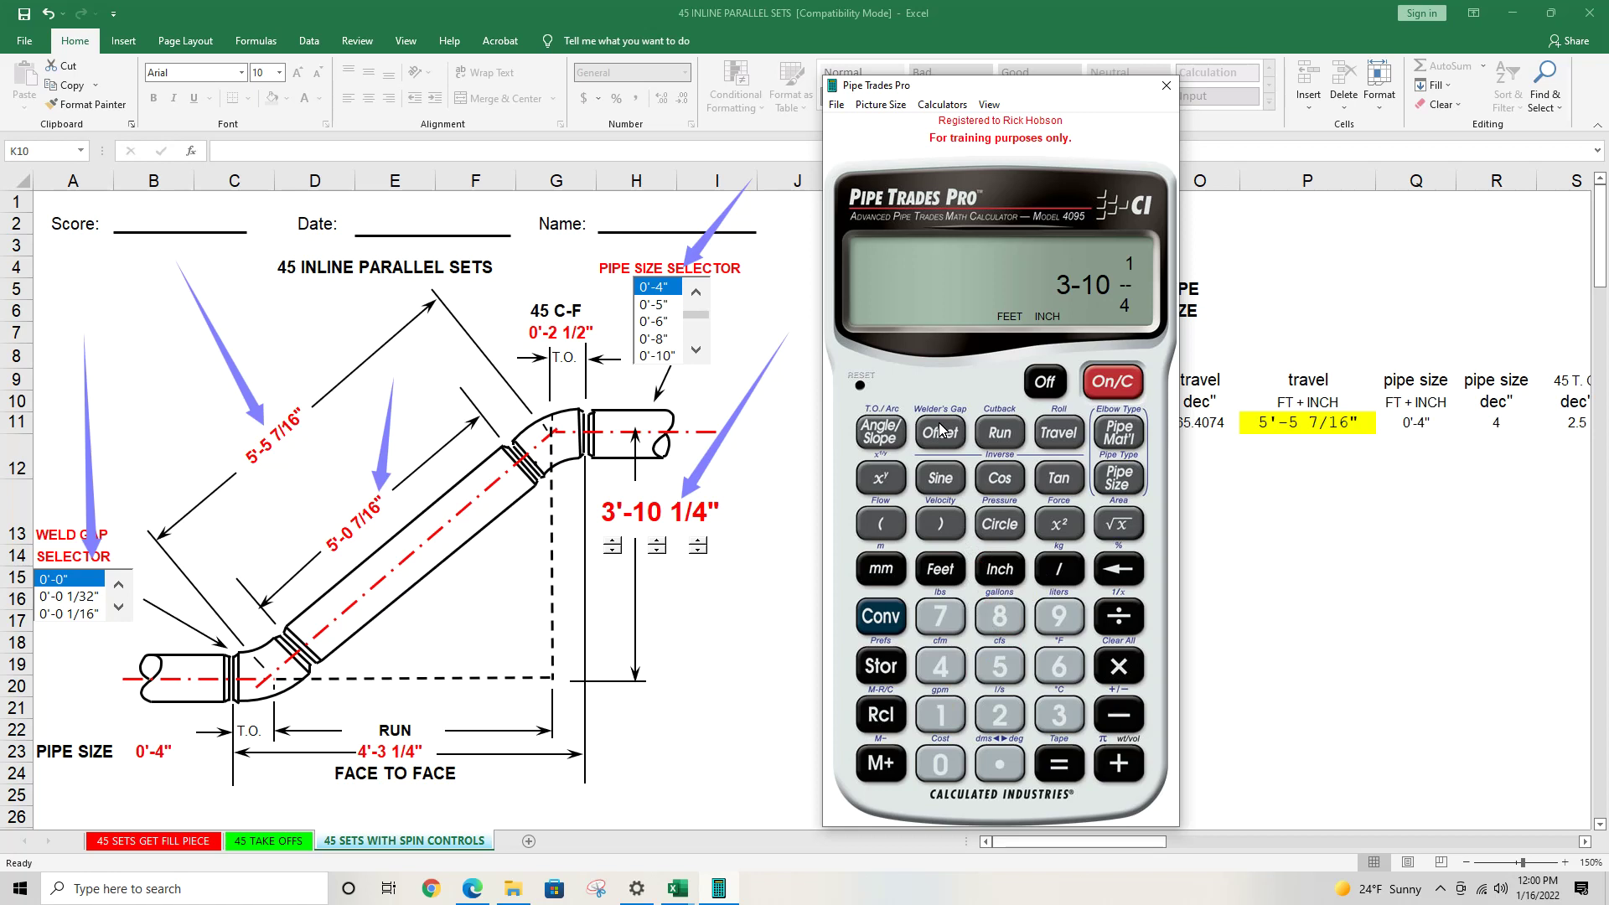
left_click(940, 430)
Step: Set a 45° angle and compute the travel, now 5'-5 3/8"
left_click(968, 664)
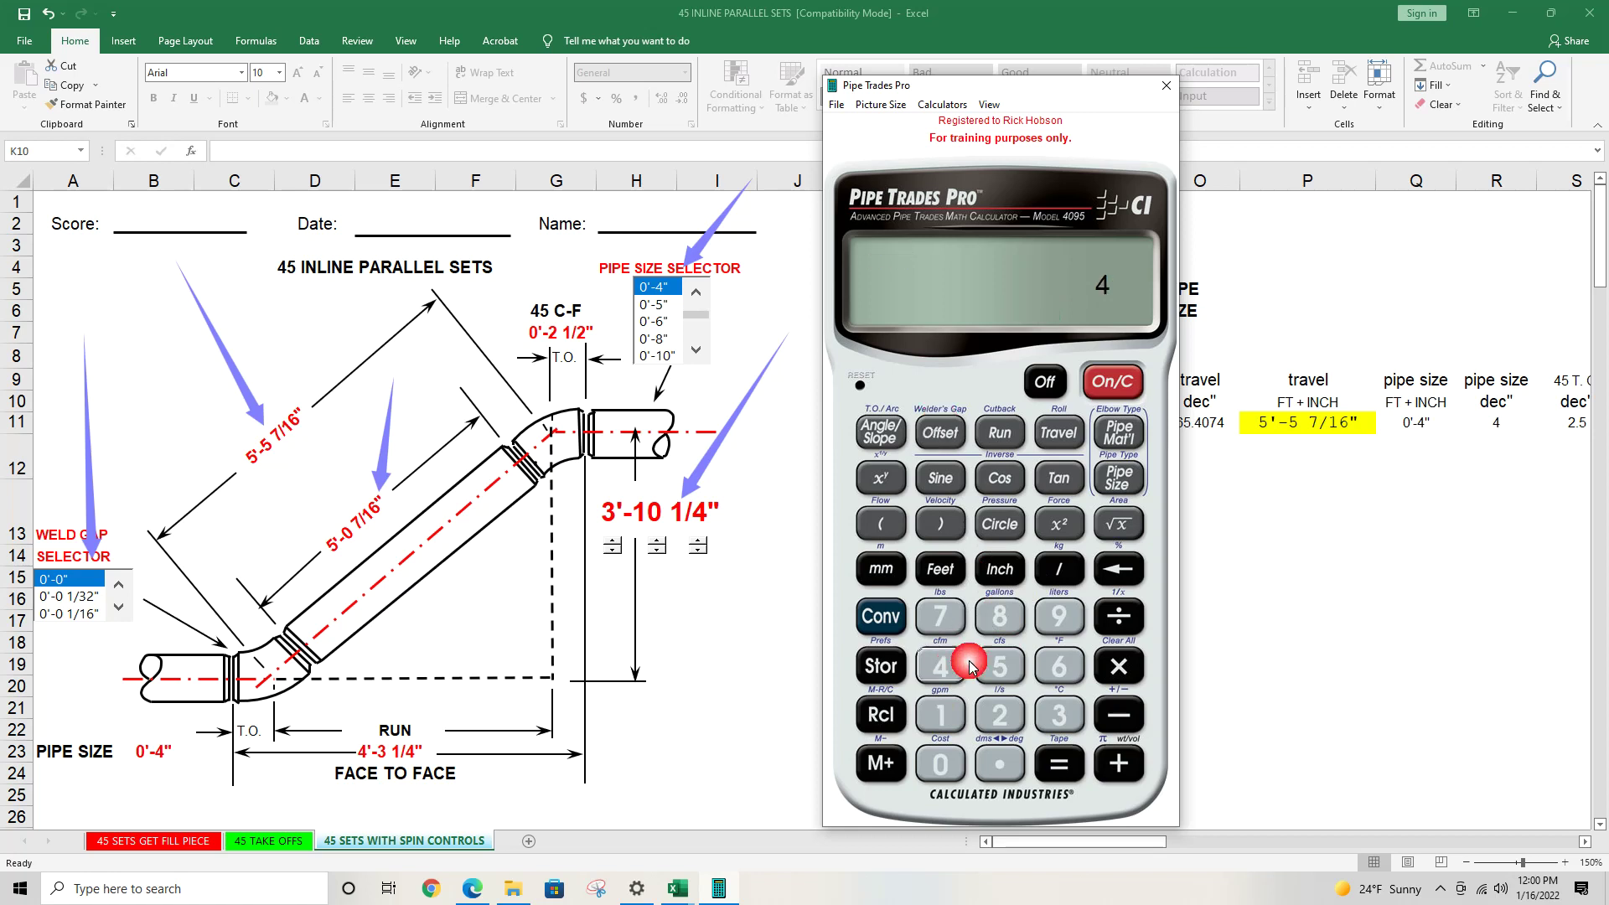
left_click(1000, 666)
left_click(882, 432)
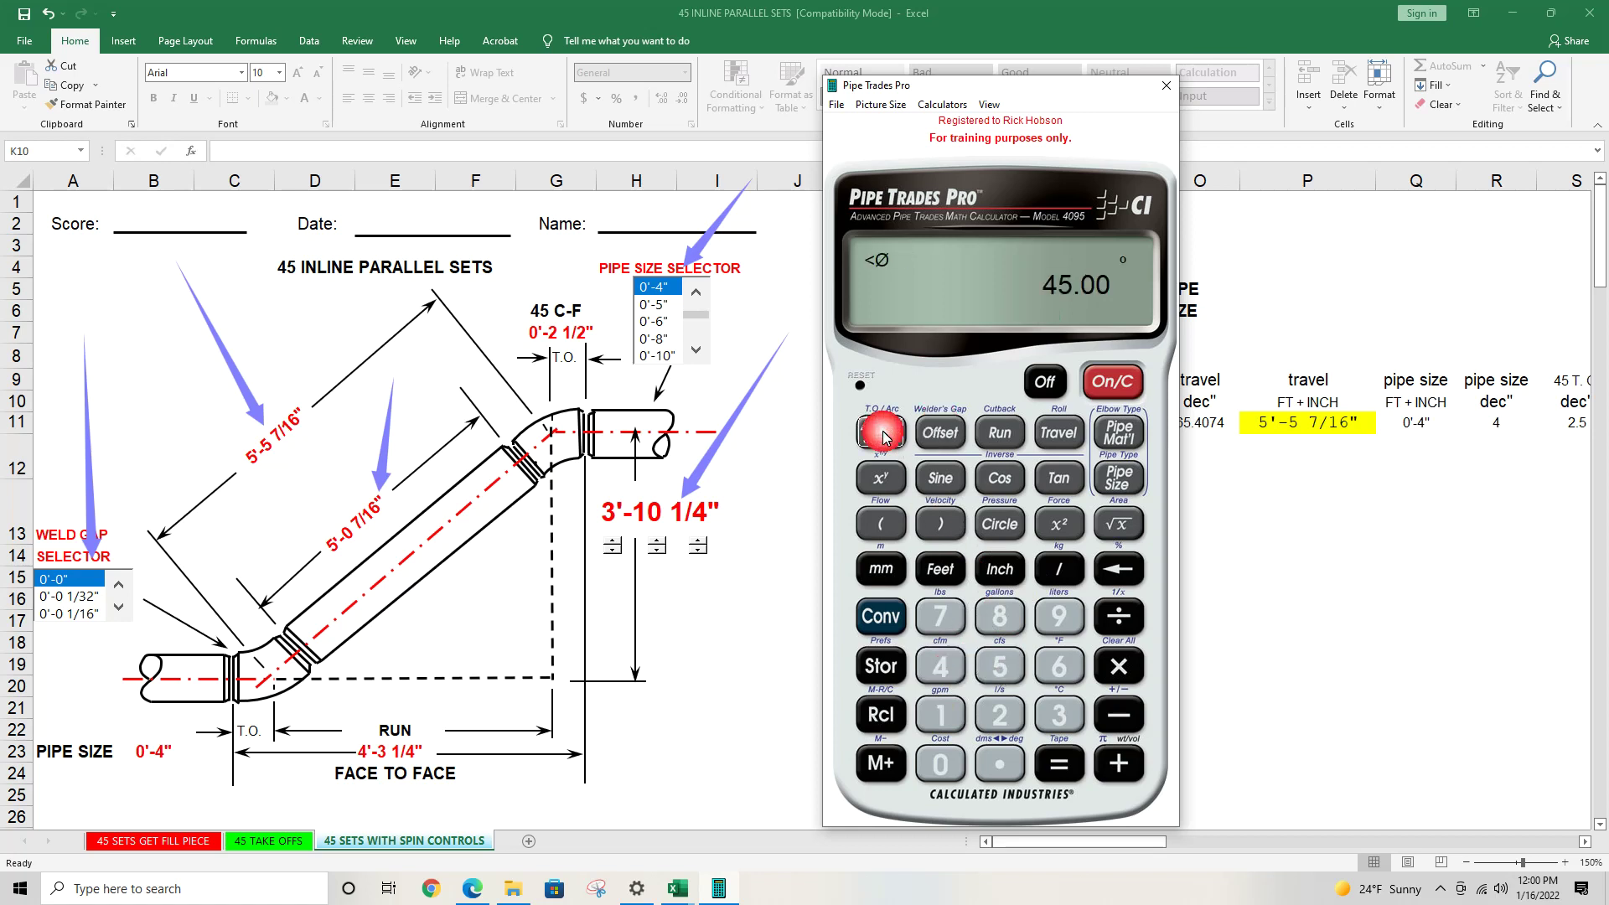
left_click(1059, 435)
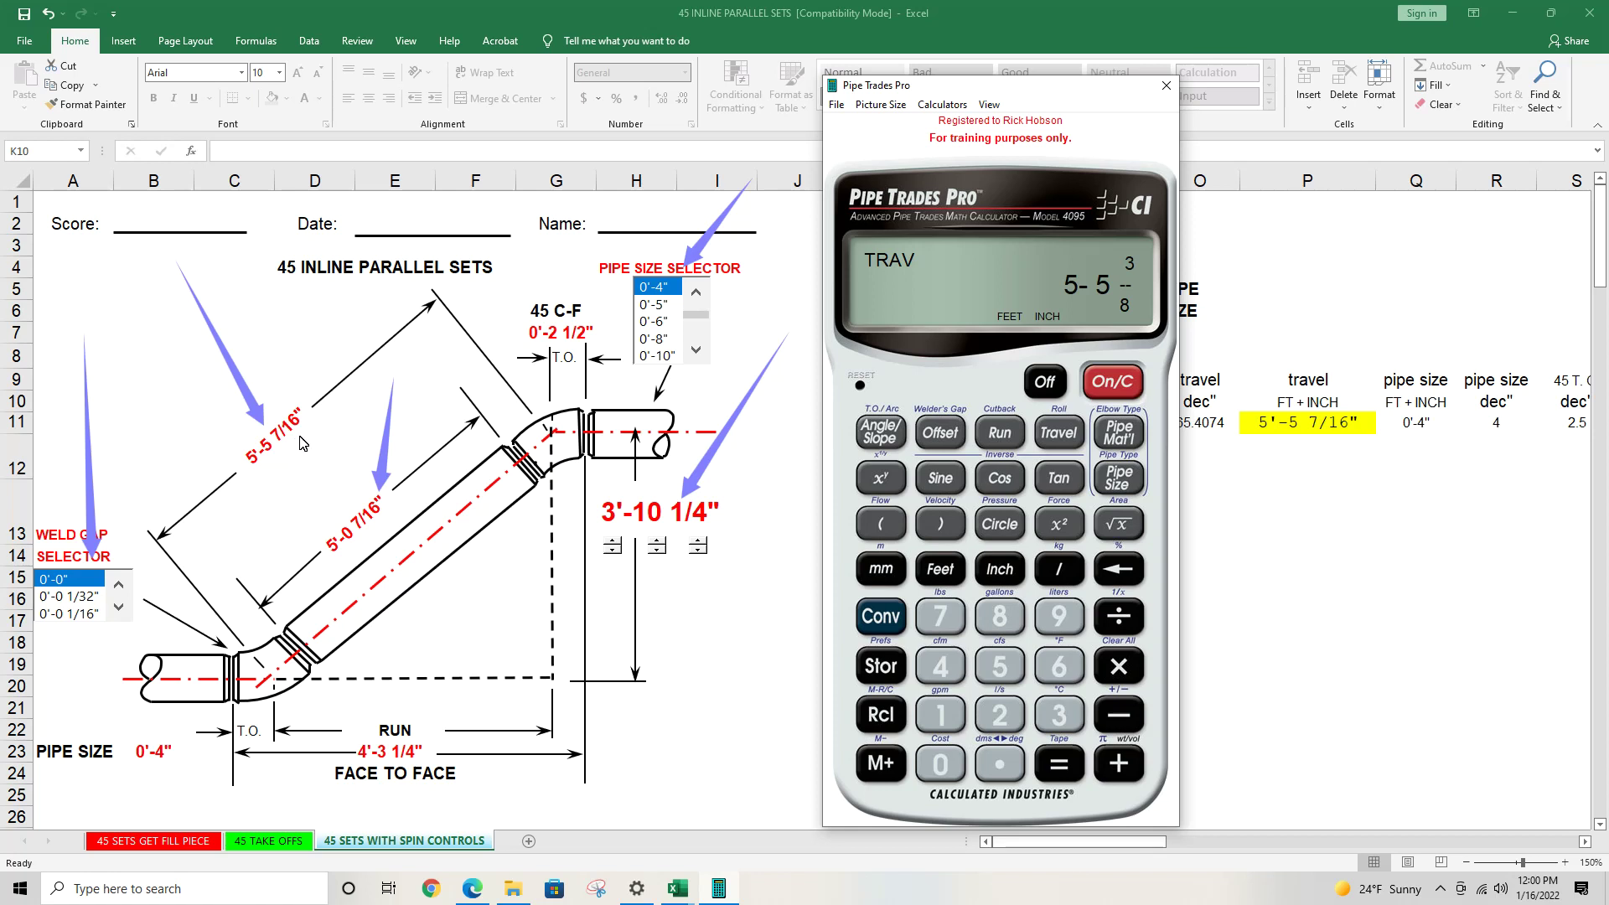
Step: Cycle the FRAC resolution back to 1/32 inch, then return to the Excel offset sheet
left_click(880, 618)
left_click(880, 665)
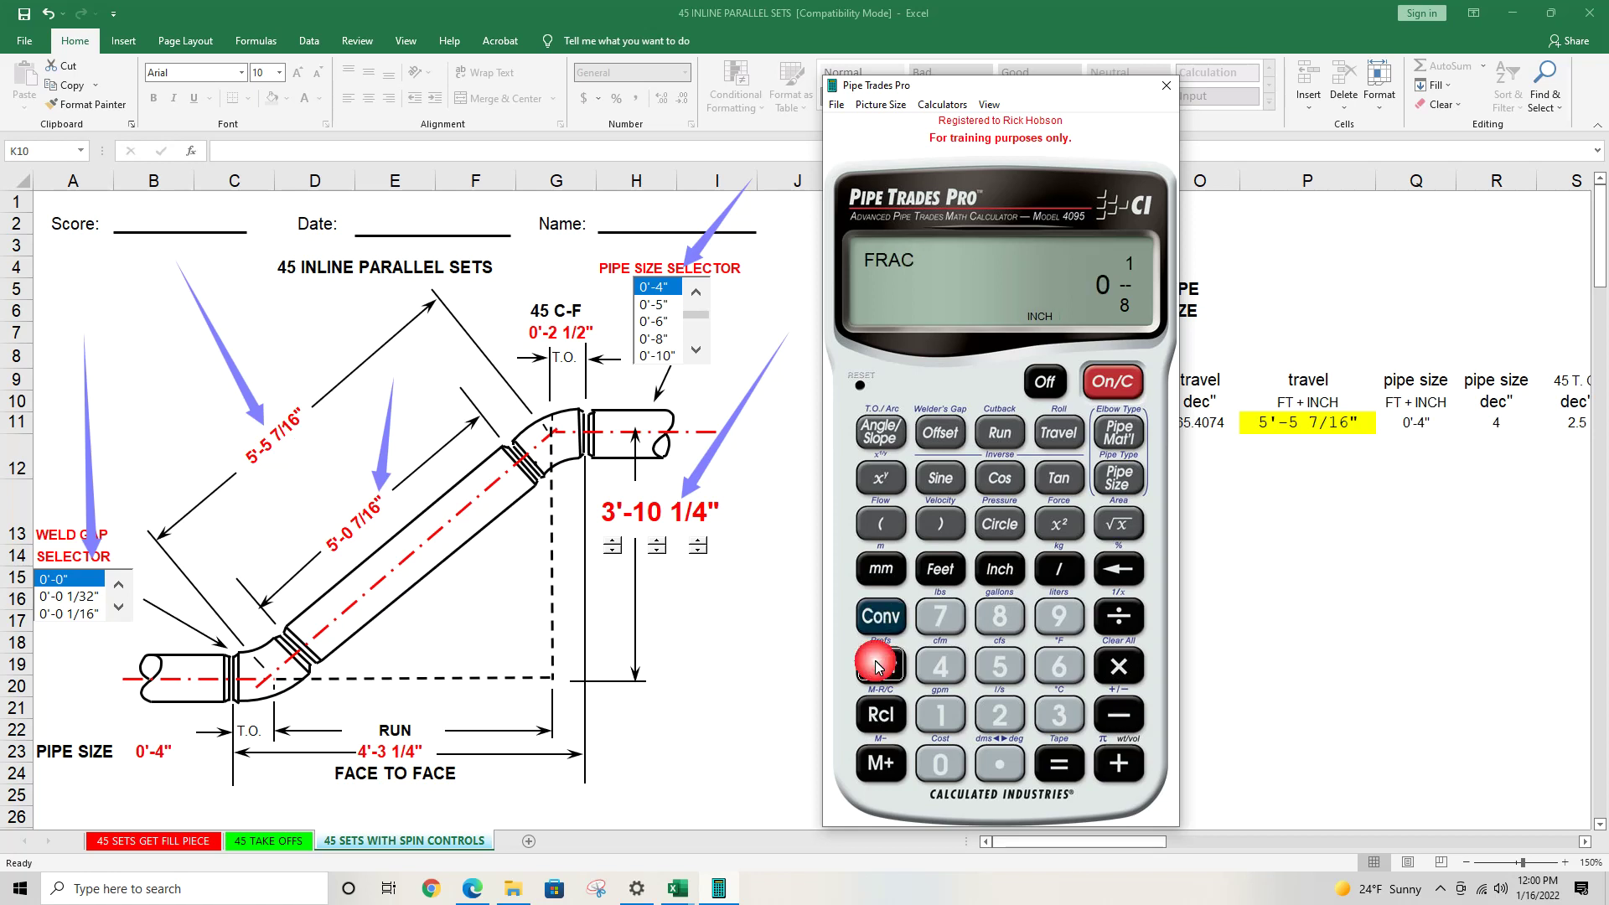
left_click(1122, 766)
left_click(1121, 765)
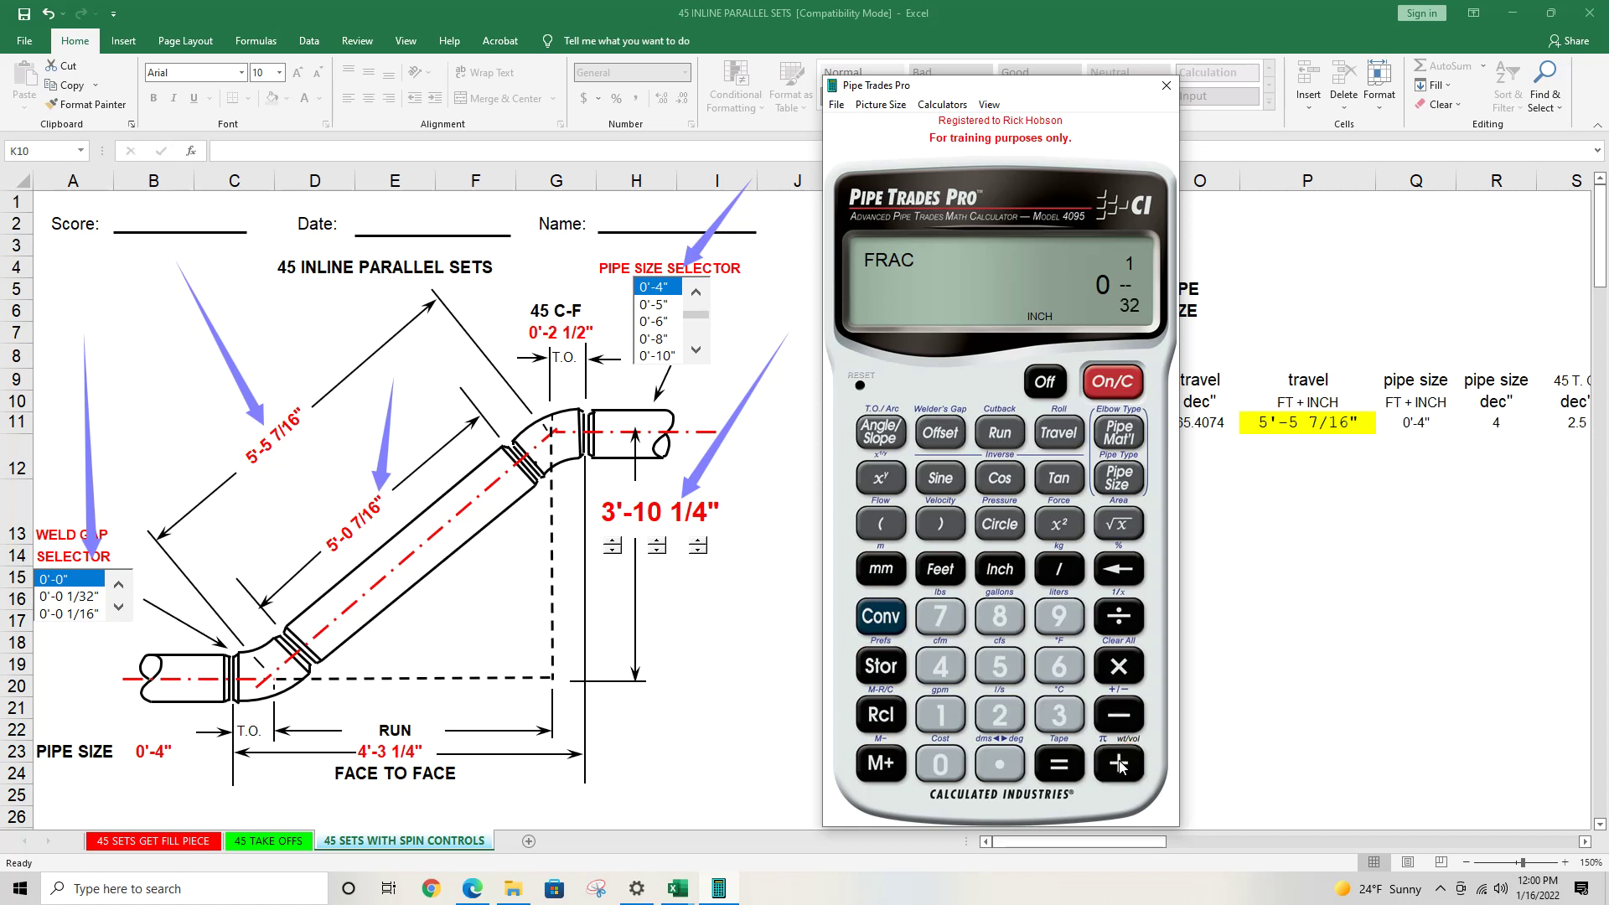
left_click(1120, 764)
left_click(1121, 764)
left_click(1120, 765)
left_click(1121, 764)
left_click(1121, 764)
left_click(1120, 764)
left_click(1600, 827)
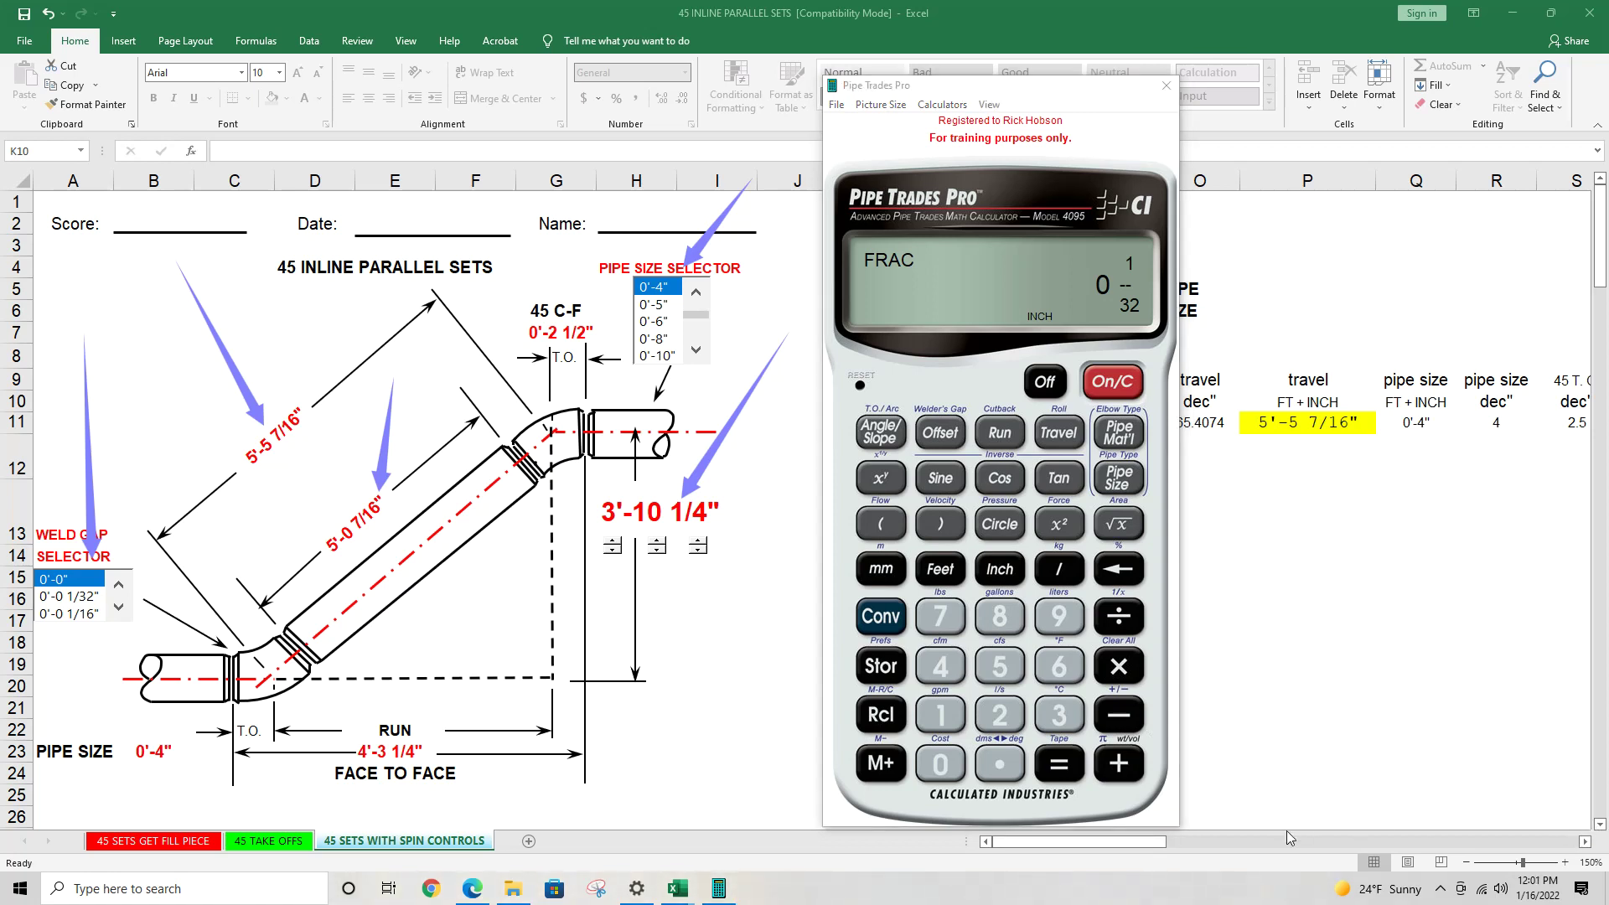